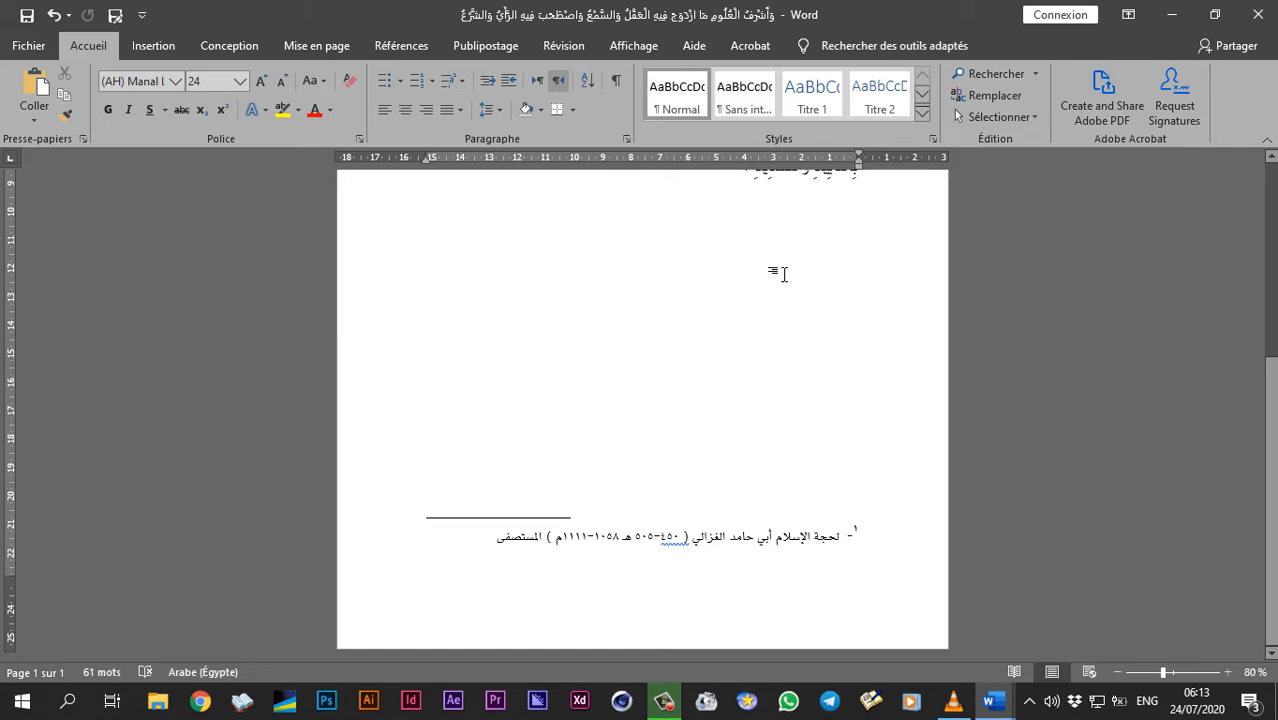
Delete the existing footnote reference mark before the full stop at the end of the Arabic paragraph.
{"action": "scroll", "coordinate": [784, 274], "scroll_direction": "up", "scroll_amount": 2}
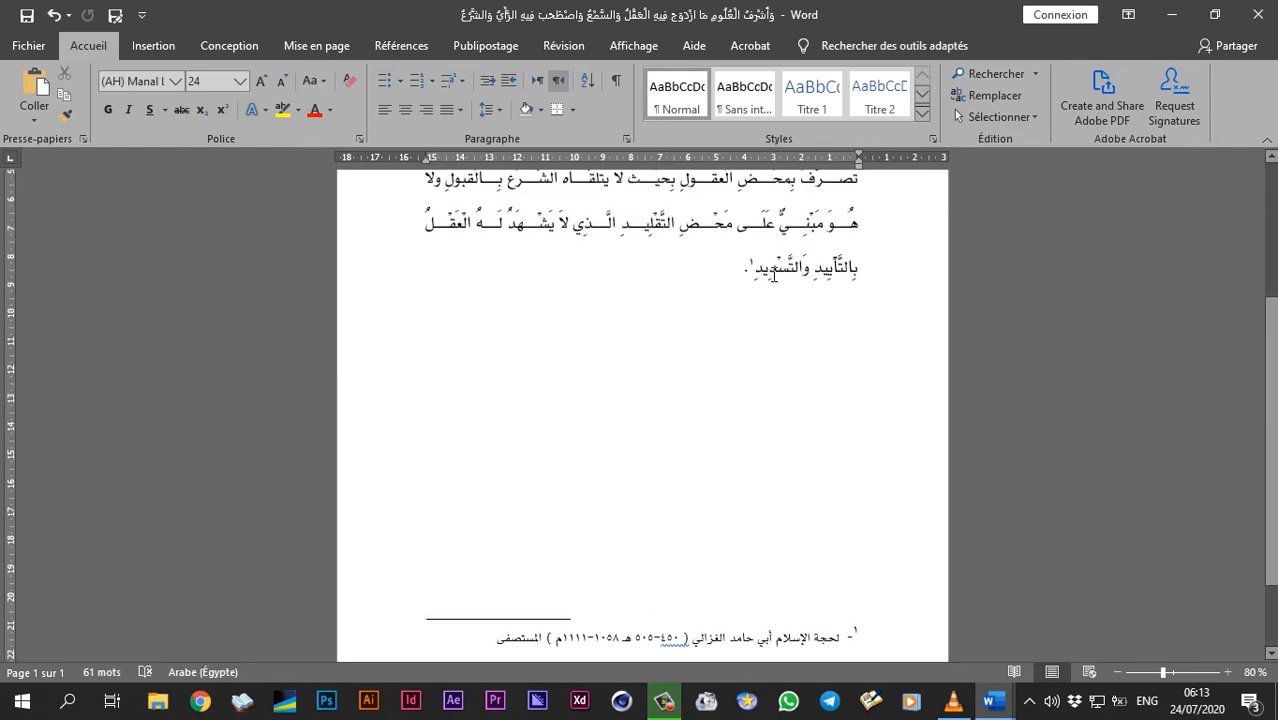
{"action": "mouse_move", "coordinate": [765, 274]}
{"action": "left_click_drag", "start_coordinate": [759, 270], "coordinate": [768, 283]}
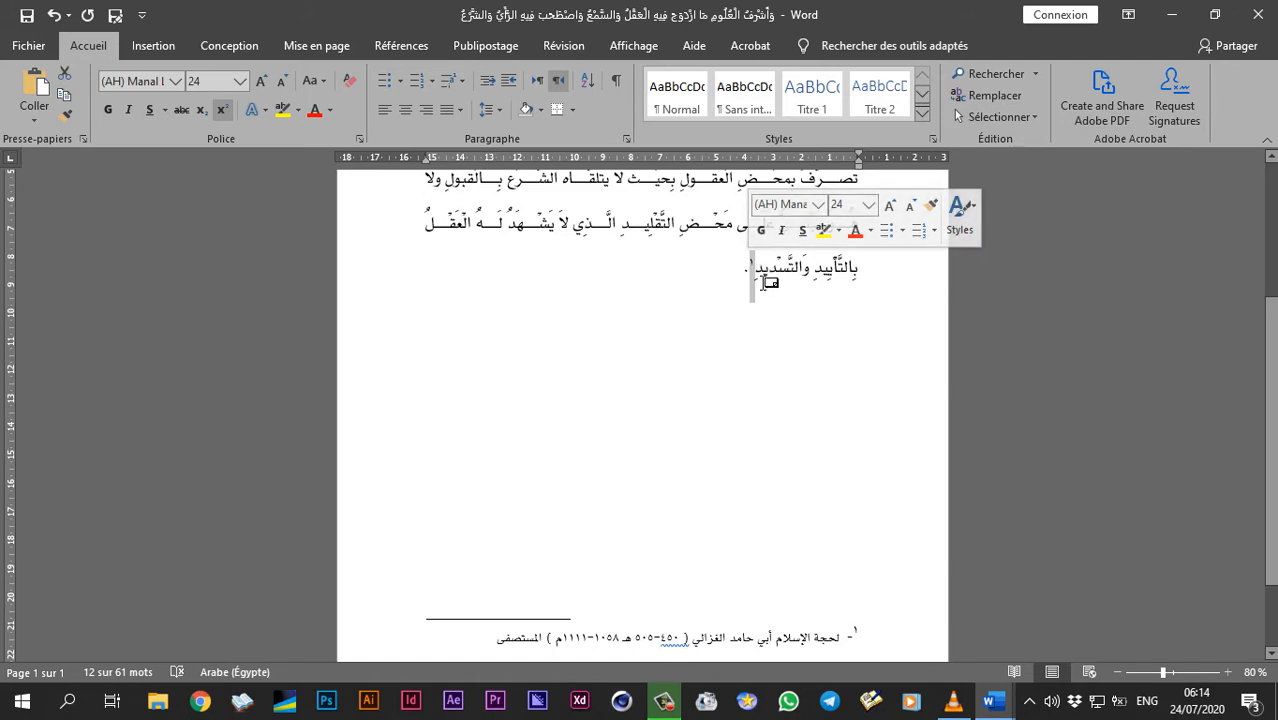
{"action": "mouse_move", "coordinate": [763, 281]}
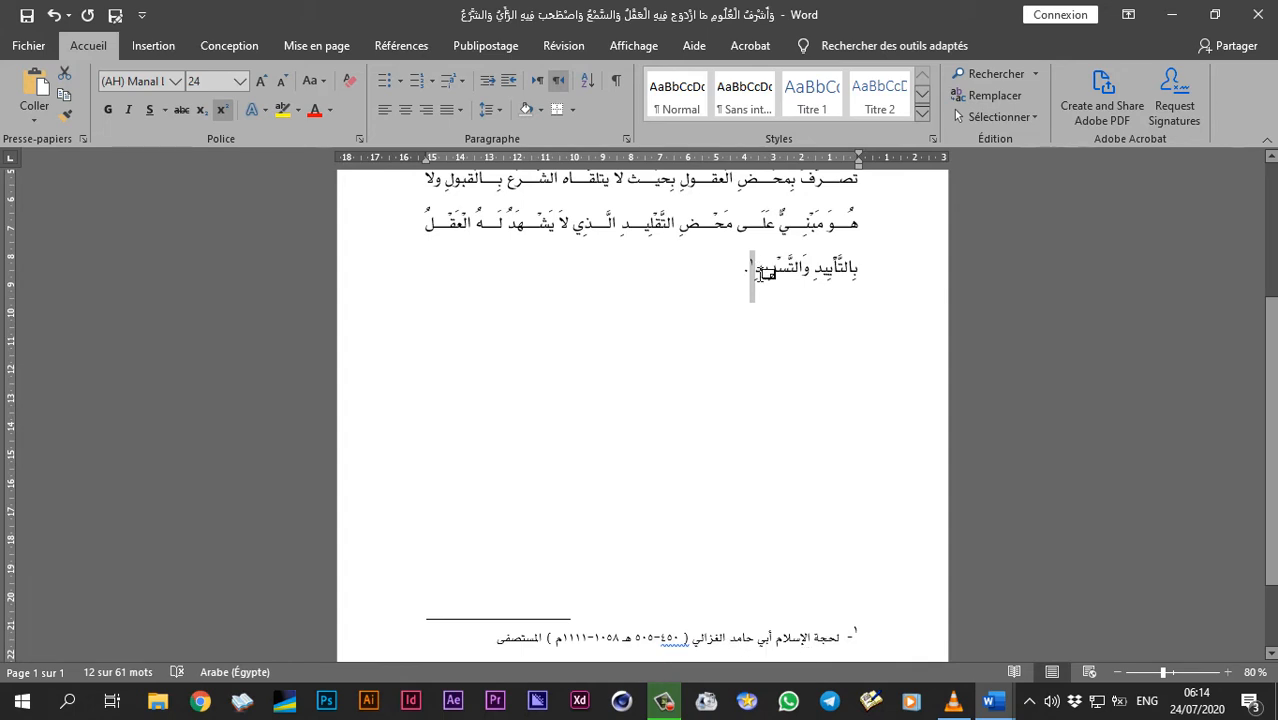
{"action": "key", "text": "Delete"}
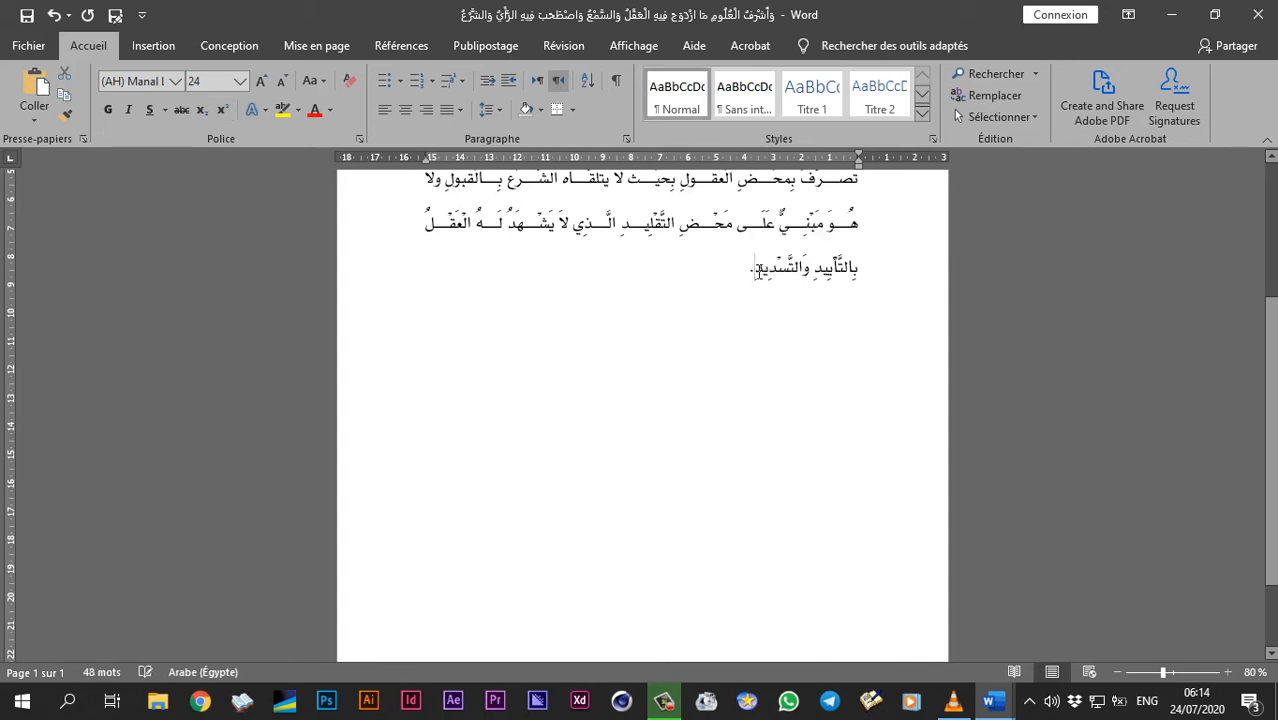
{"action": "scroll", "coordinate": [757, 270], "scroll_direction": "up", "scroll_amount": 2}
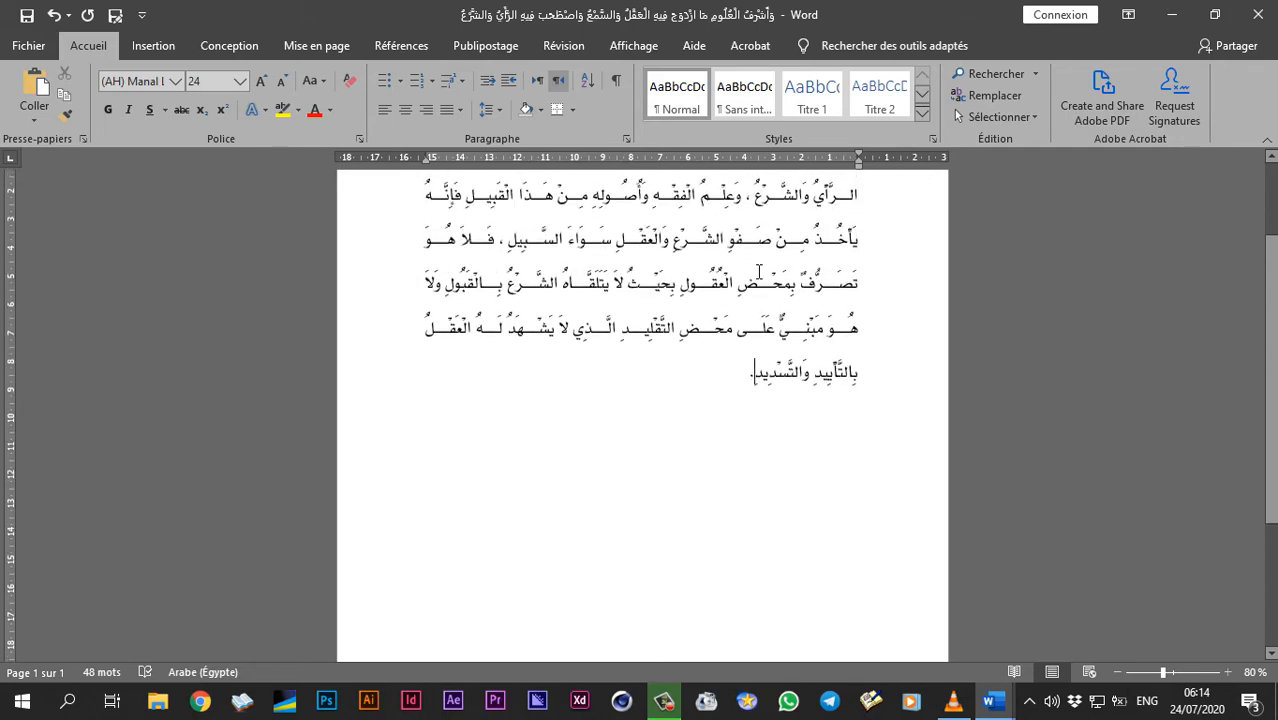
Insert a footnote right after the paragraph's last word, before the full stop.
{"action": "left_click", "coordinate": [406, 46]}
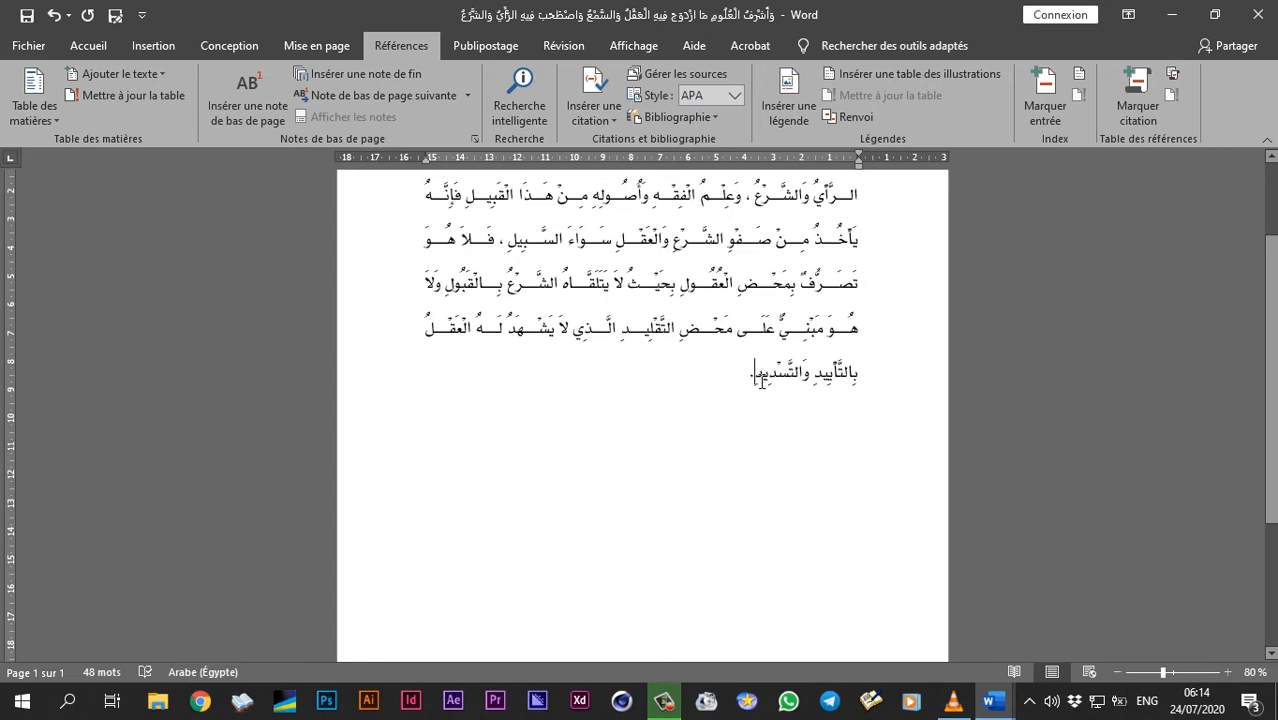
{"action": "scroll", "coordinate": [761, 378], "scroll_direction": "up", "scroll_amount": 3}
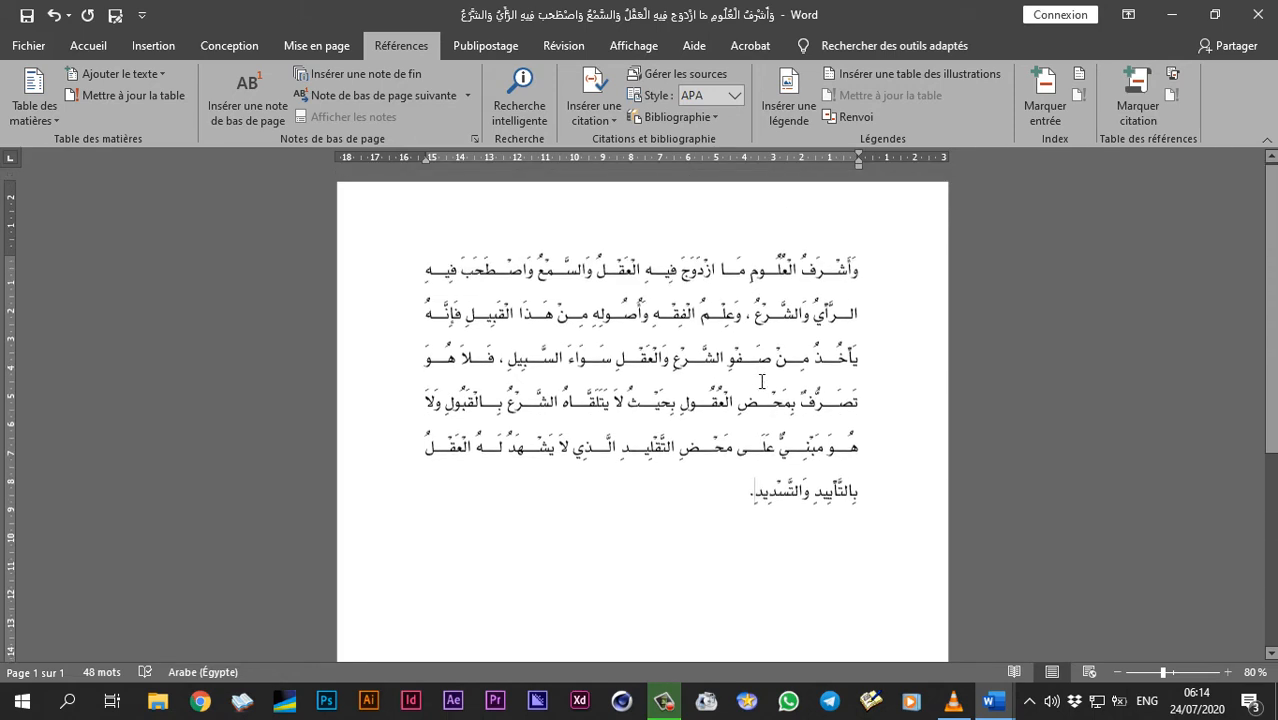
{"action": "left_click", "coordinate": [808, 274]}
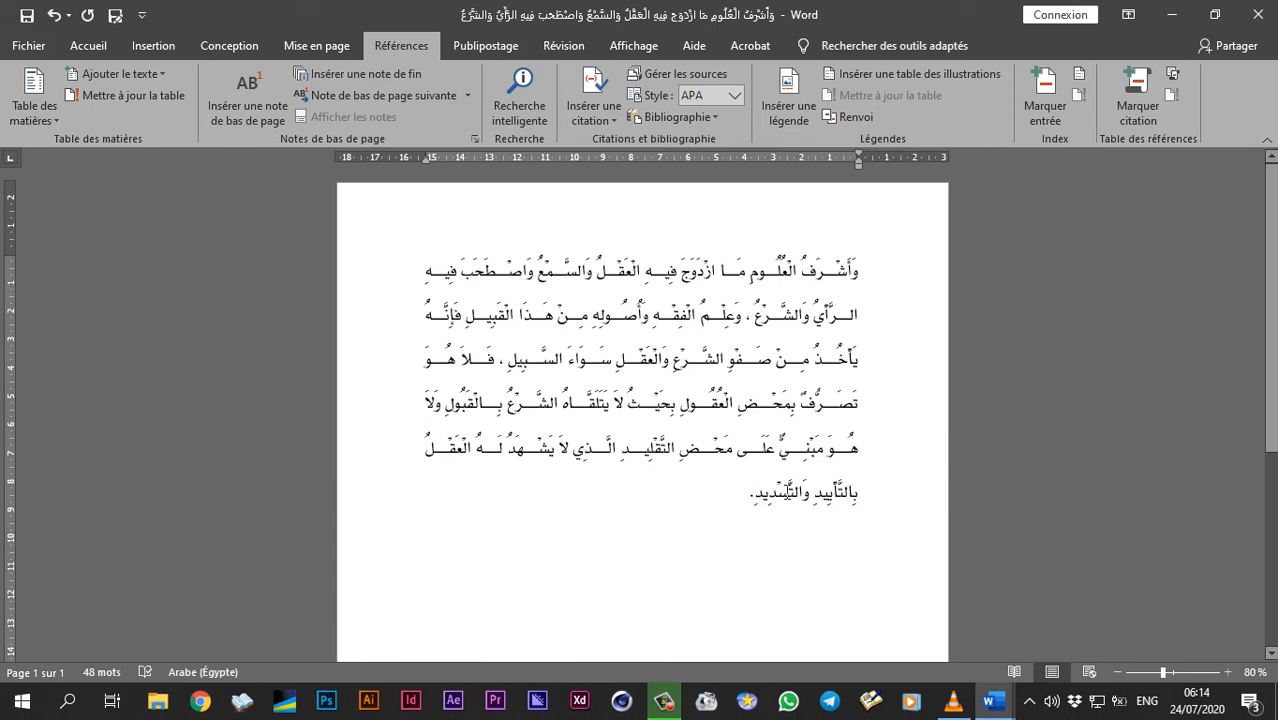
{"action": "left_click", "coordinate": [762, 498]}
{"action": "left_click", "coordinate": [255, 95]}
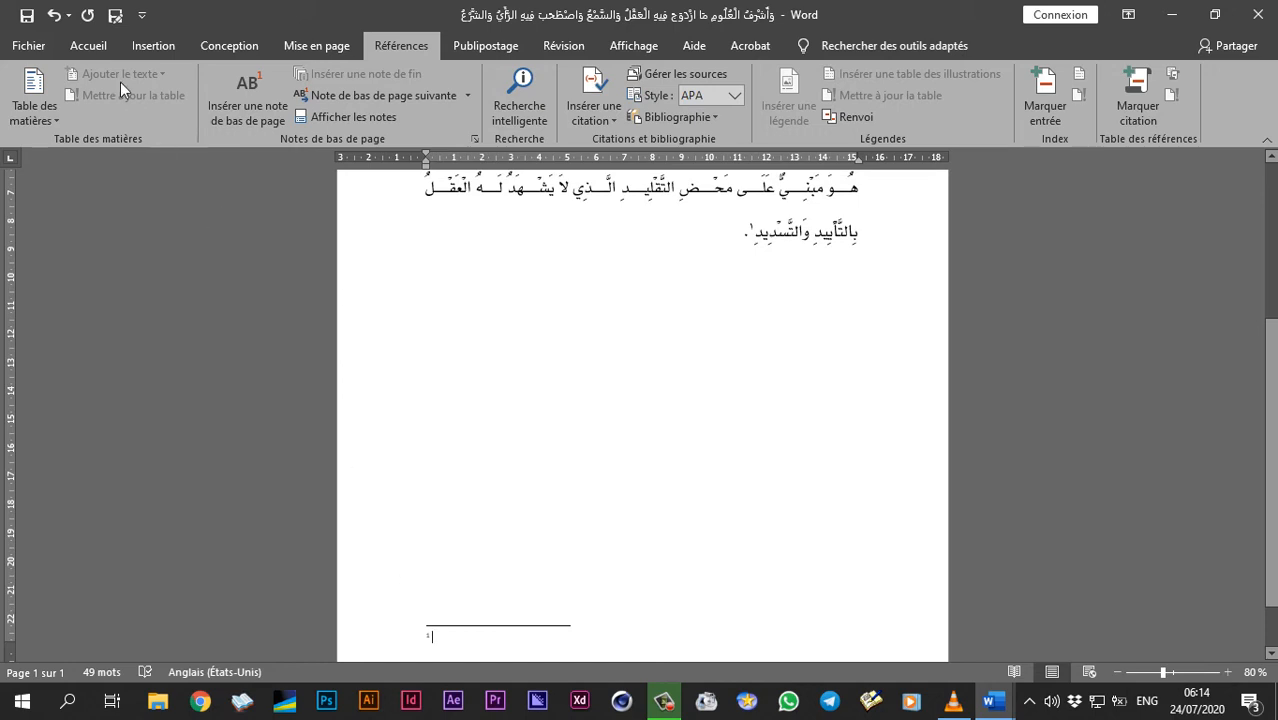
Make the footnote right-to-left and enter "- لحجة الإسلام أبي حامد الغزالي ( ٤٥٠-٥٠٥ هـ ١٠٥٨-١١١١م ) المستصفى" as its text, without a trailing blank line.
{"action": "left_click", "coordinate": [94, 46]}
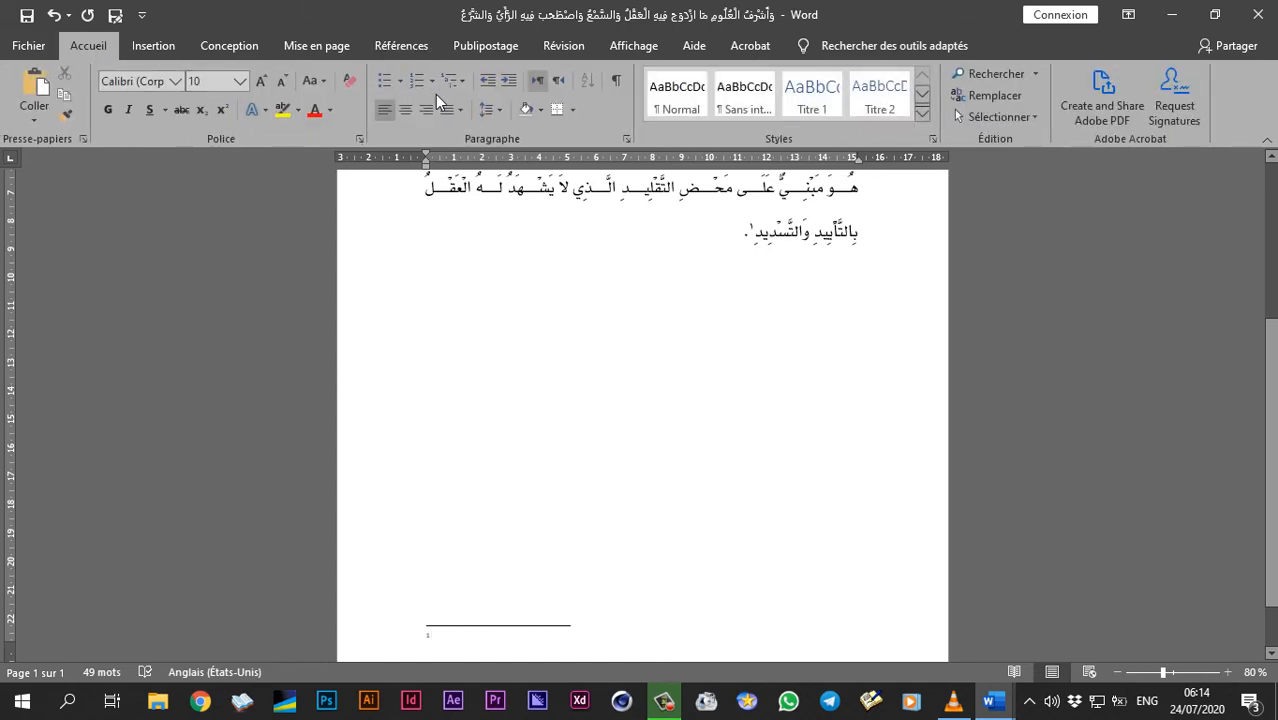
{"action": "left_click", "coordinate": [558, 88]}
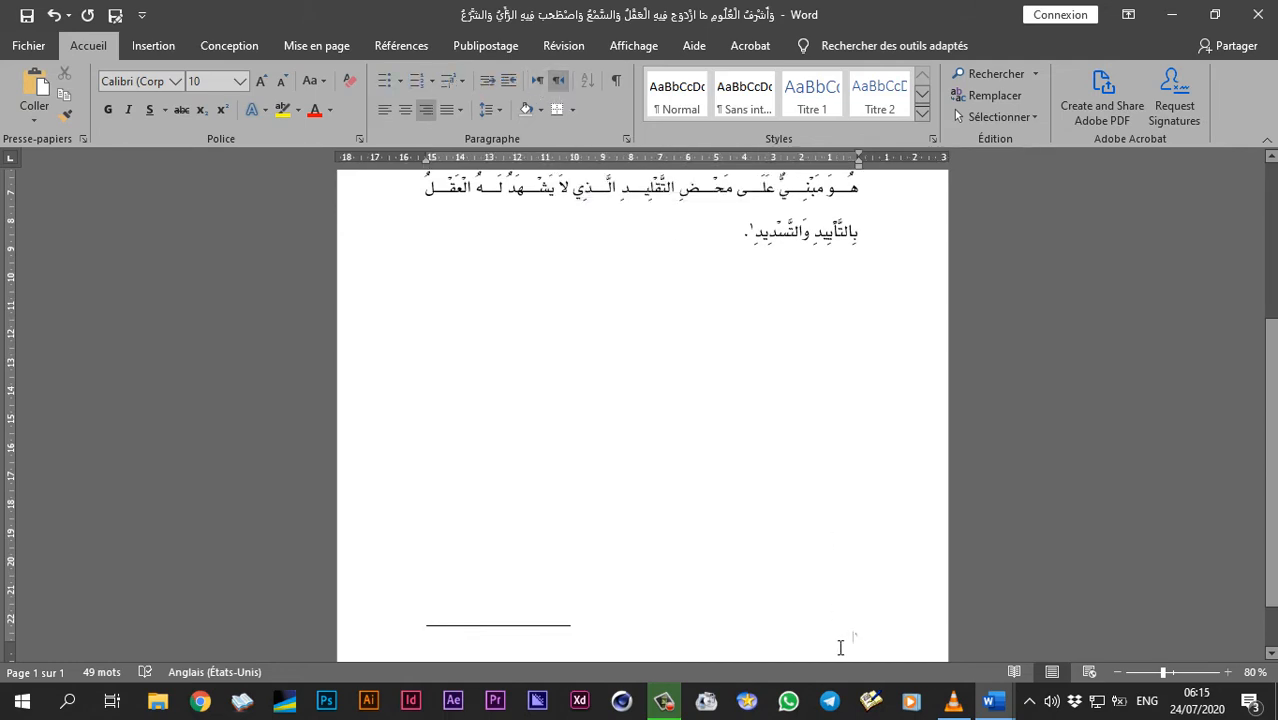
{"action": "type", "text": "-"}
{"action": "key", "text": "super+space"}
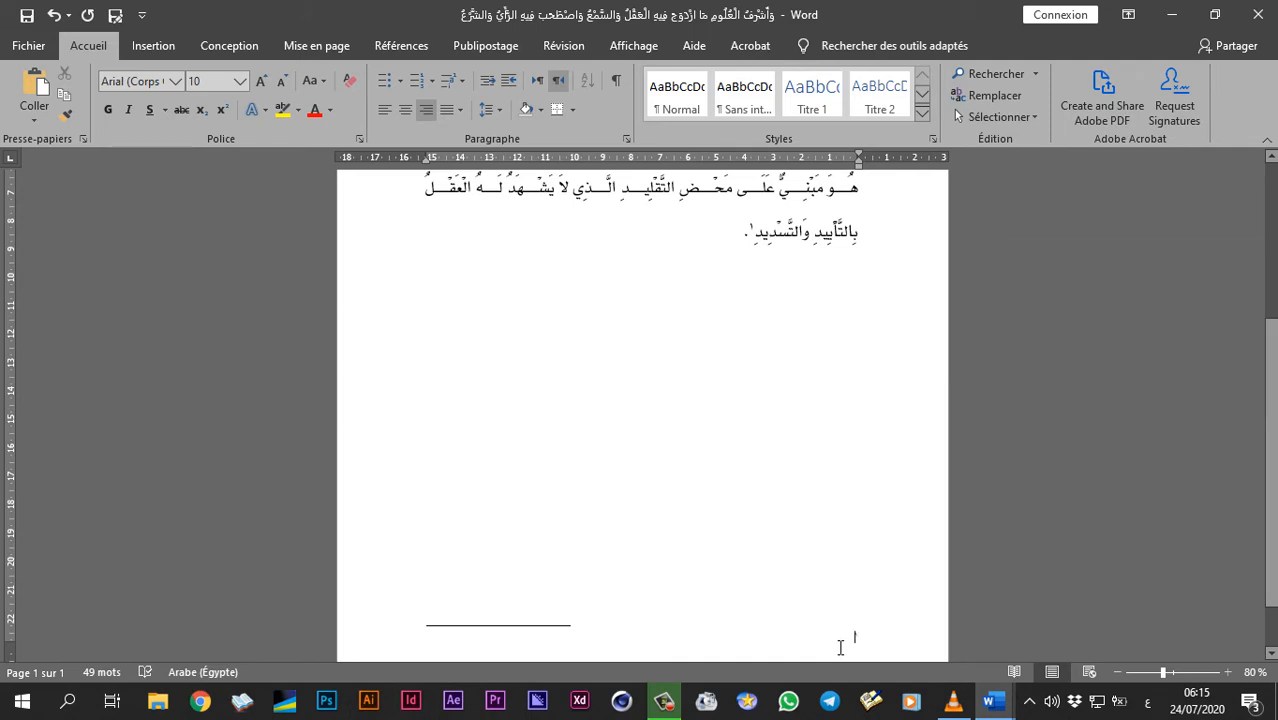
{"action": "type", "text": "-"}
{"action": "type", "text": "لحجة الإسلام أبي حامد الغزالي ( ٤٥٠-٥٠٥ هـ ١٠٥٨-١١١١م ) المستصفى"}
{"action": "key", "text": "BackSpace"}
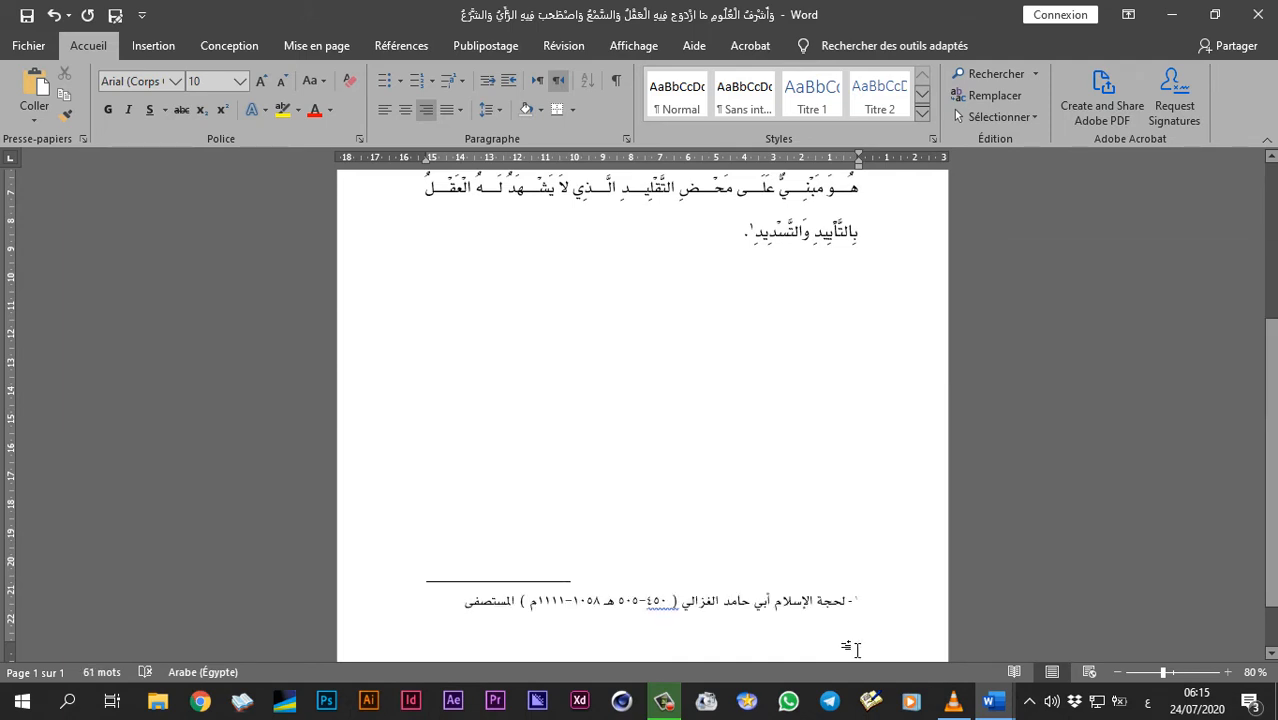
Set the font size of the entire footnote line, including its number and dash, to 20.
{"action": "double_click", "coordinate": [812, 618]}
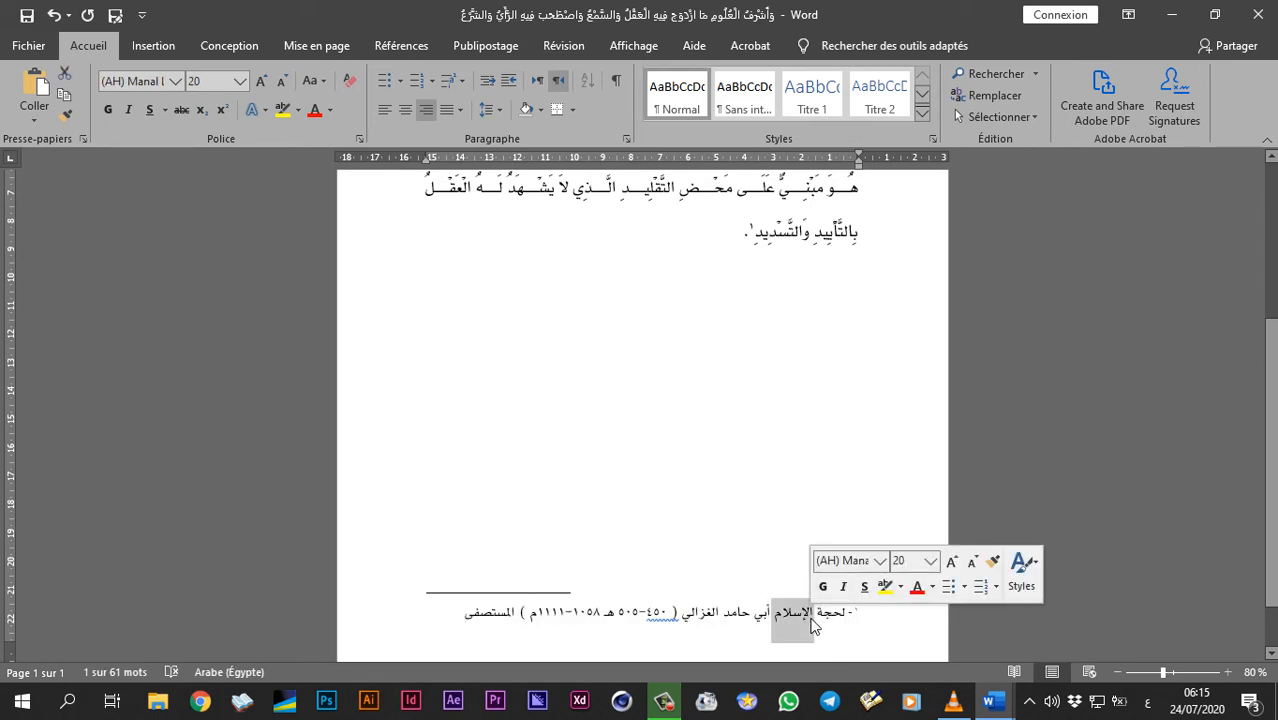
{"action": "triple_click", "coordinate": [810, 618]}
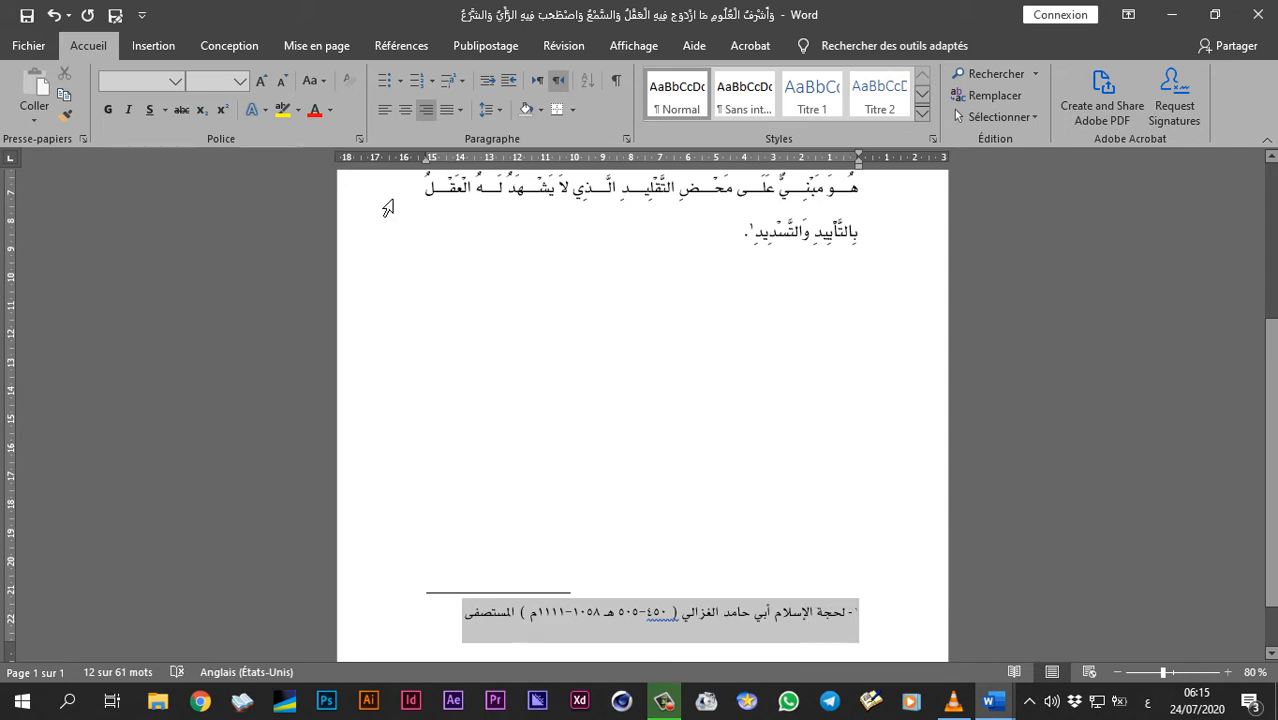
{"action": "left_click", "coordinate": [240, 81]}
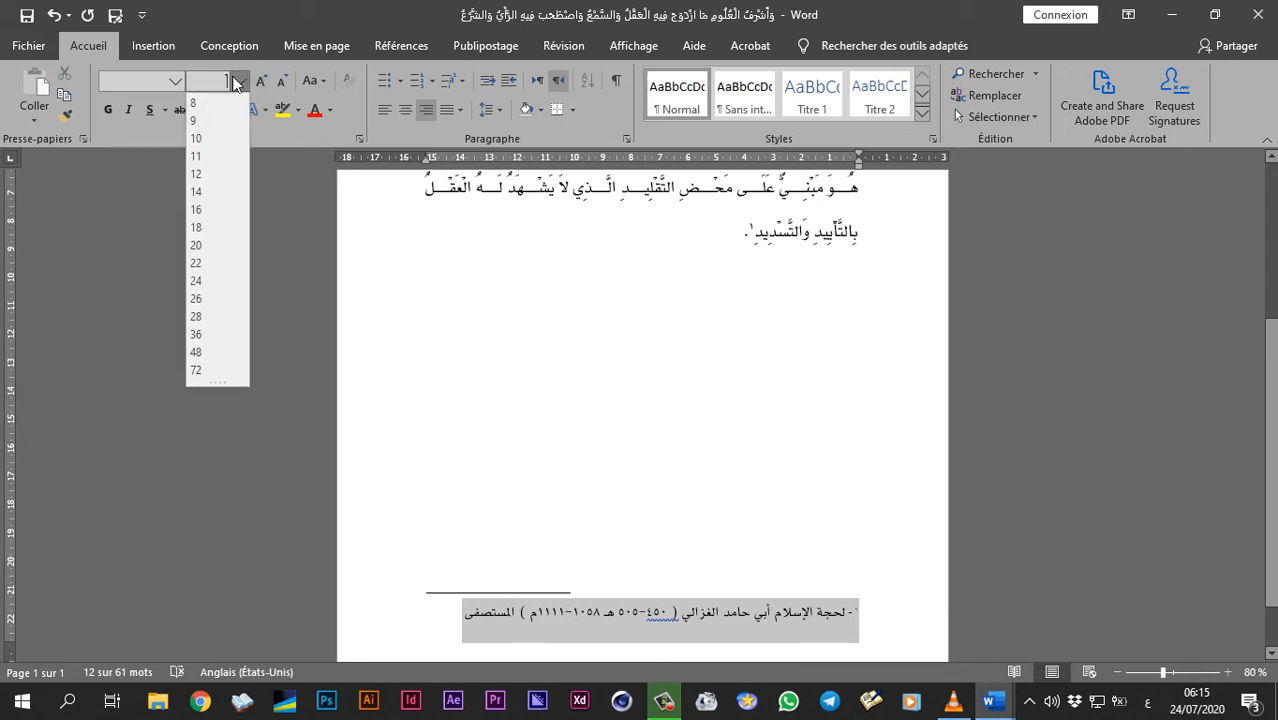
{"action": "left_click", "coordinate": [205, 246]}
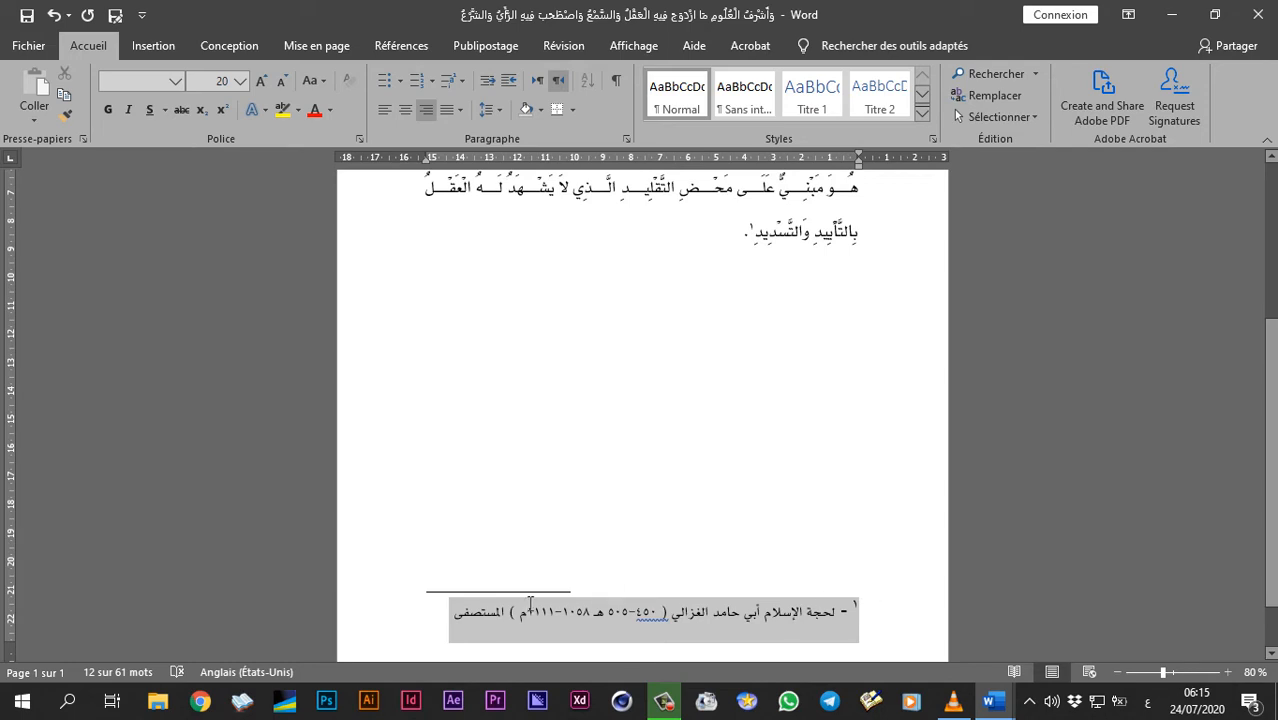
{"action": "left_click", "coordinate": [627, 629]}
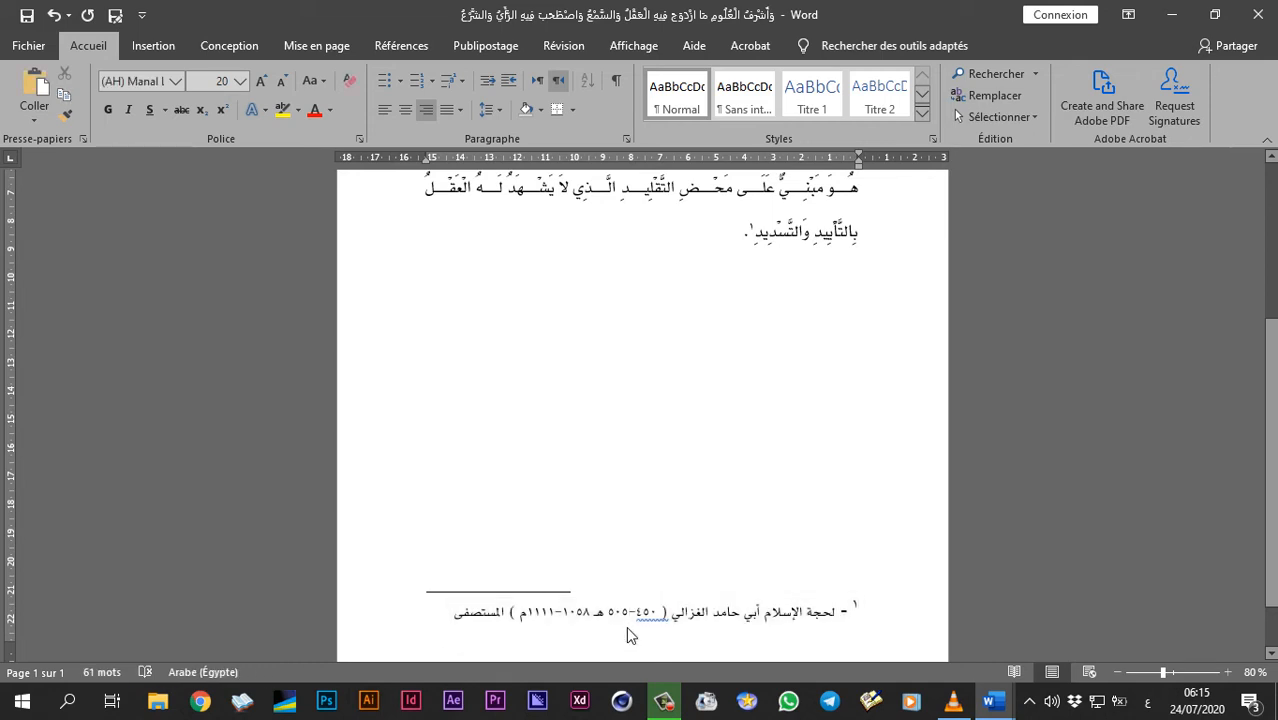
Copy the whole footnote line and delete the footnote by removing its reference mark from the paragraph.
{"action": "triple_click", "coordinate": [804, 626]}
{"action": "key", "text": "ctrl+c"}
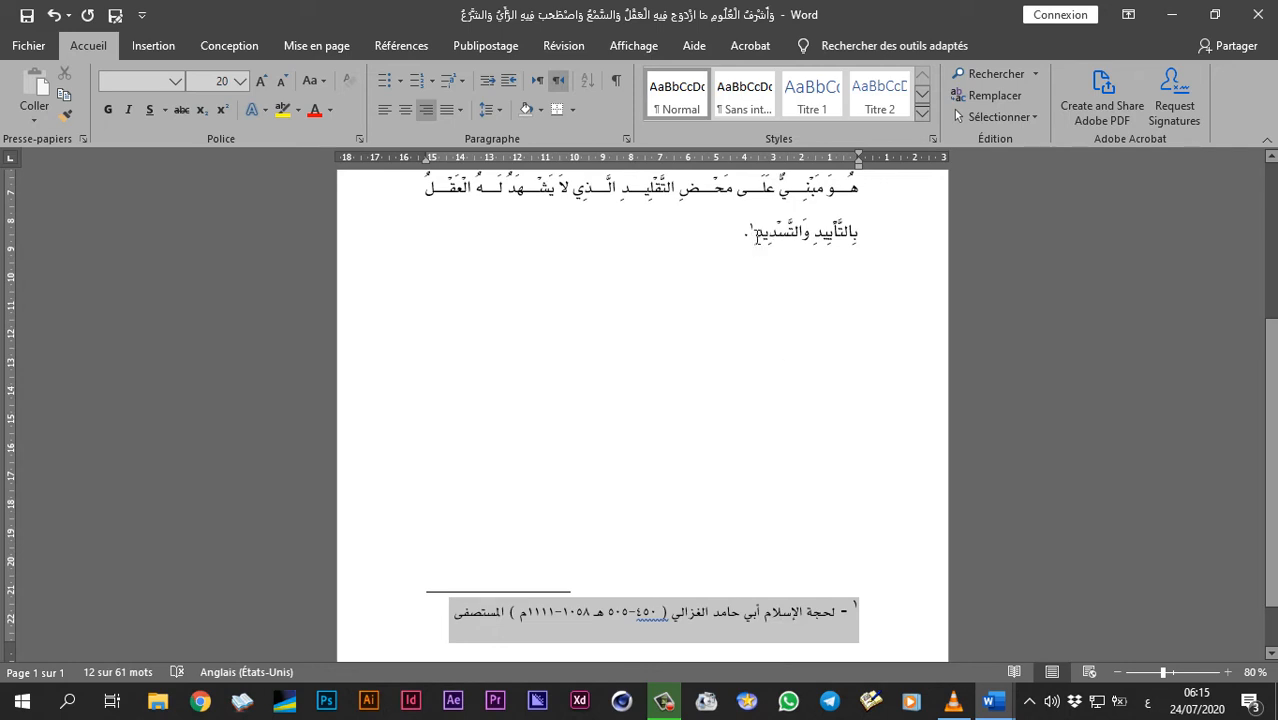
{"action": "left_click_drag", "start_coordinate": [757, 233], "coordinate": [748, 233]}
{"action": "key", "text": "Delete"}
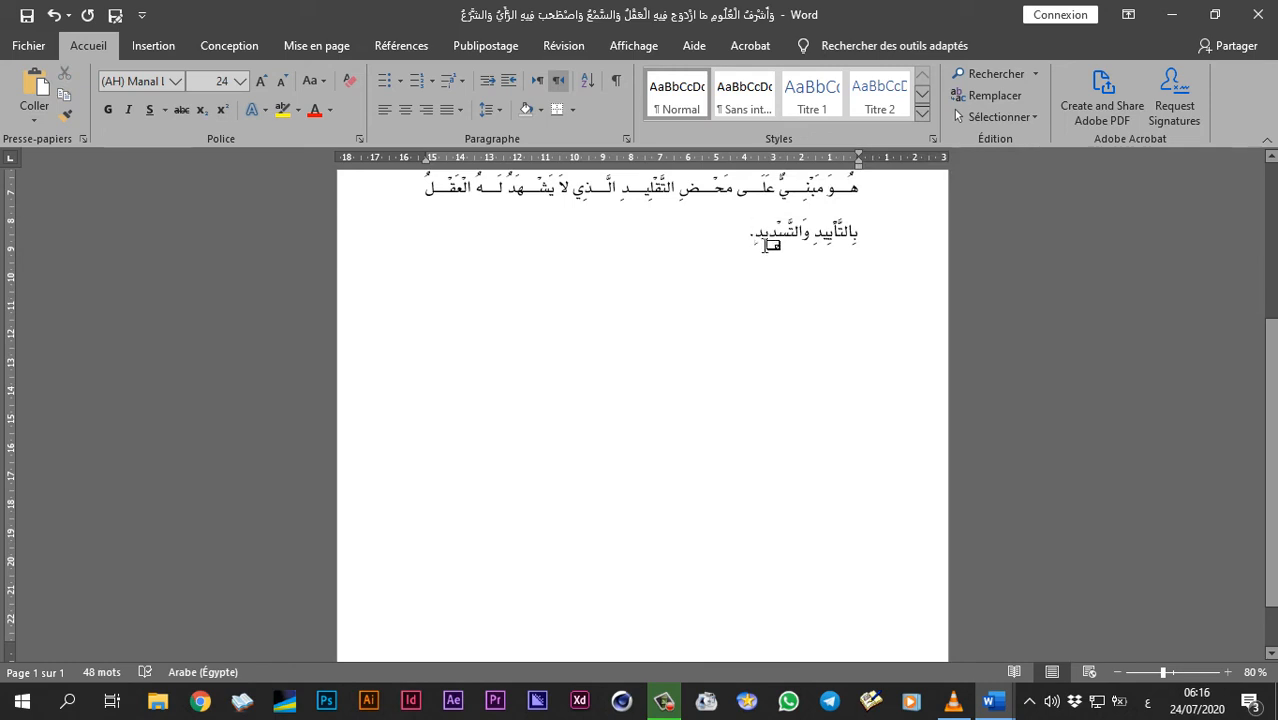
Insert a new footnote at the same place in the last line and set its text direction to right-to-left.
{"action": "mouse_move", "coordinate": [766, 246]}
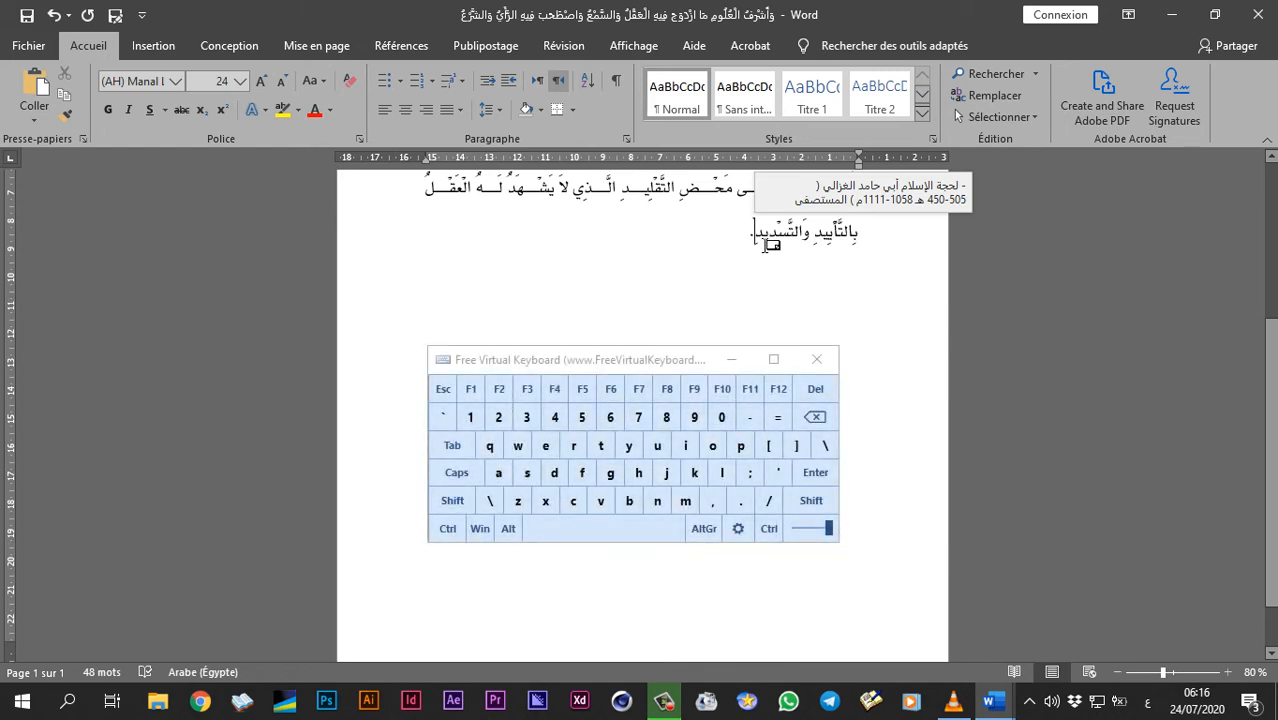
{"action": "key", "text": "ctrl"}
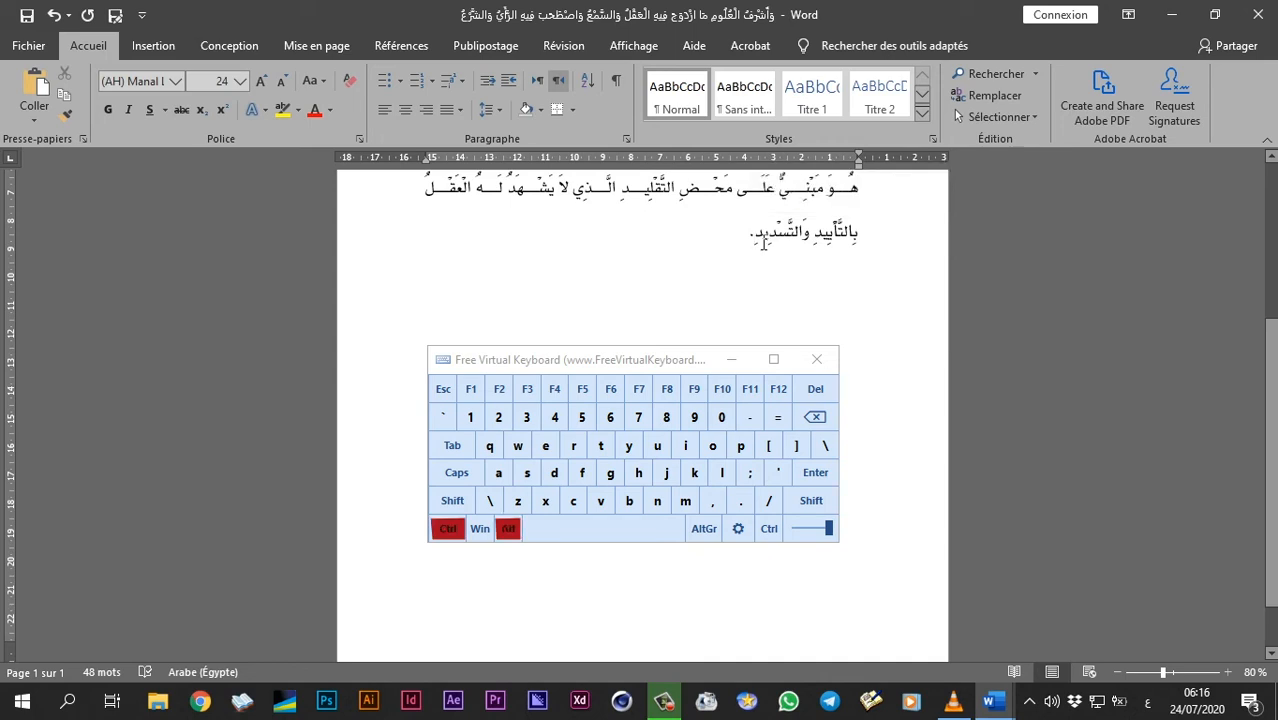
{"action": "key", "text": "ctrl+alt+b"}
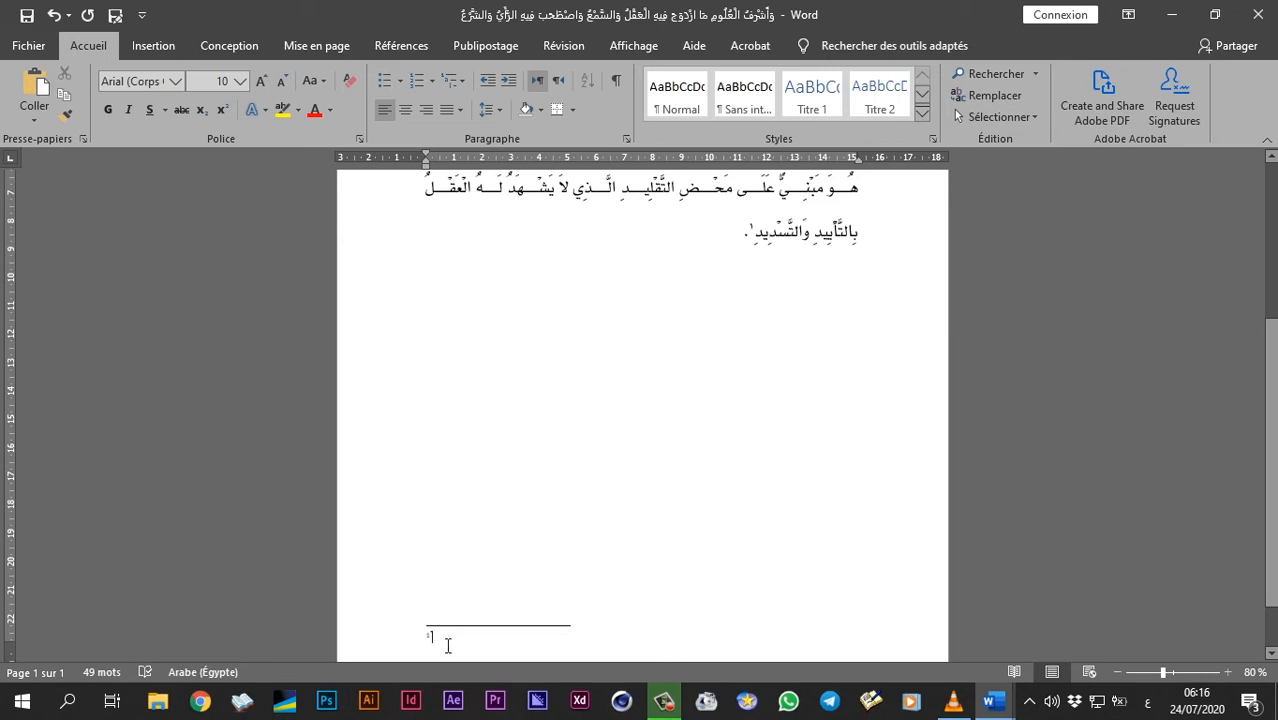
{"action": "left_click", "coordinate": [556, 81]}
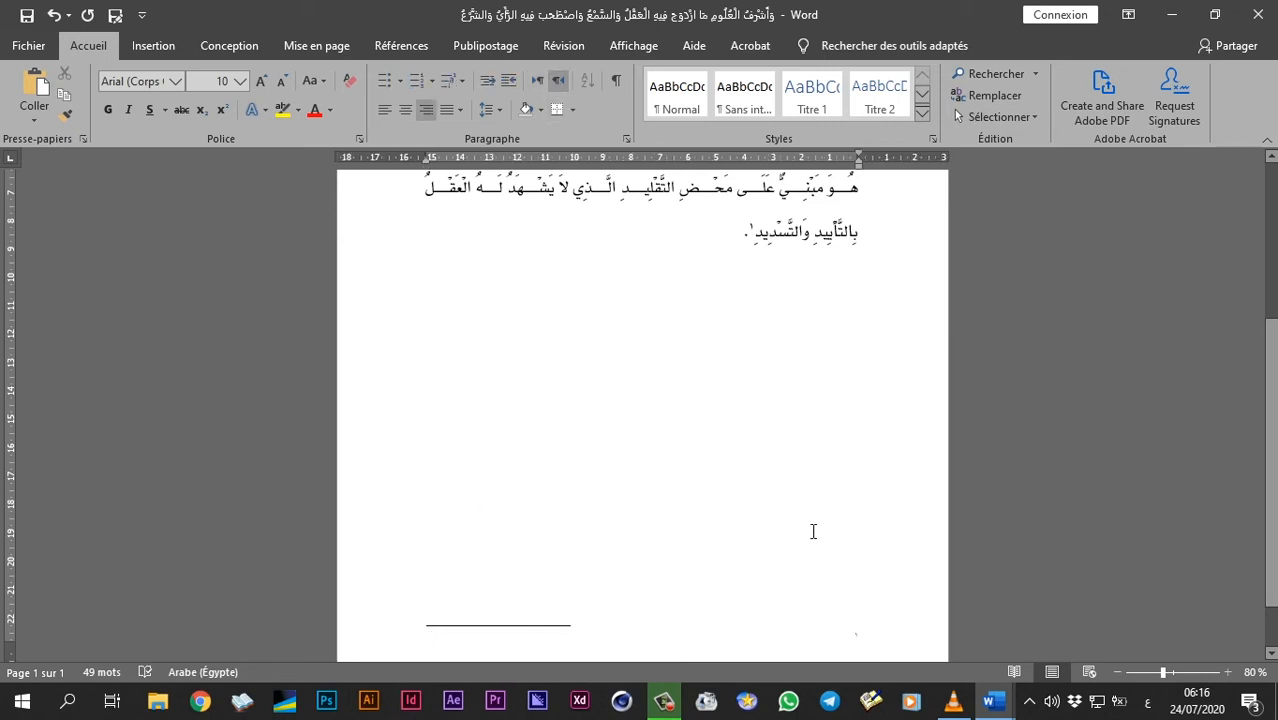
Paste the copied source text after a dash in the new footnote, removing the trailing blank line.
{"action": "type", "text": "ا"}
{"action": "key", "text": "ctrl+v"}
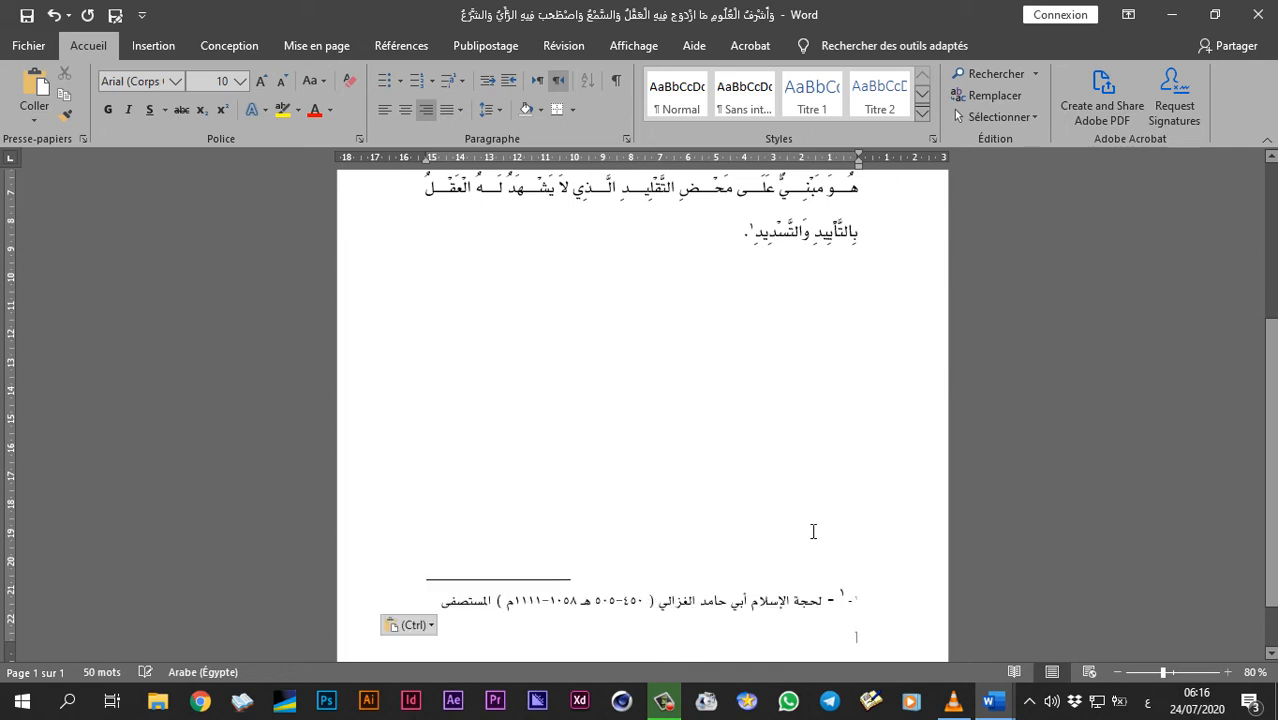
{"action": "key", "text": "BackSpace"}
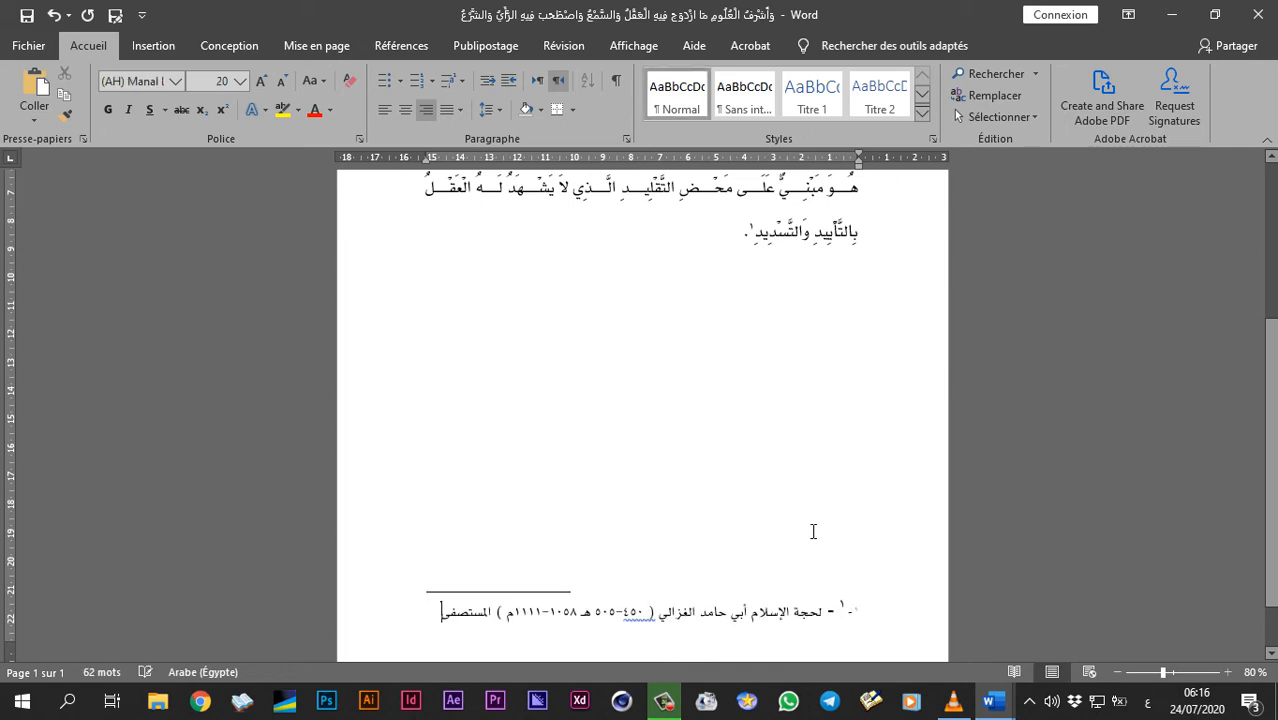
Remove the duplicate number and dash that were pasted before the footnote's source text.
{"action": "left_click", "coordinate": [831, 621]}
{"action": "key", "text": "BackSpace"}
{"action": "key", "text": "BackSpace"}
{"action": "key", "text": "BackSpace"}
{"action": "key", "text": "BackSpace"}
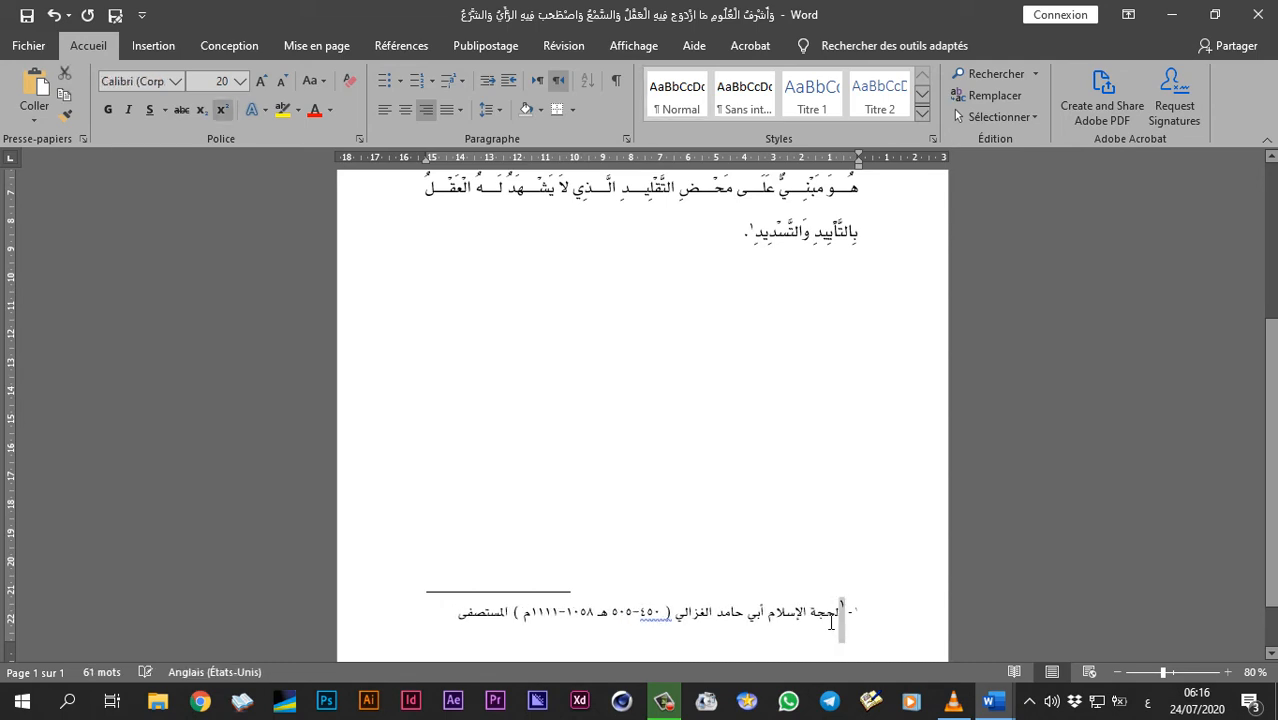
{"action": "key", "text": "BackSpace"}
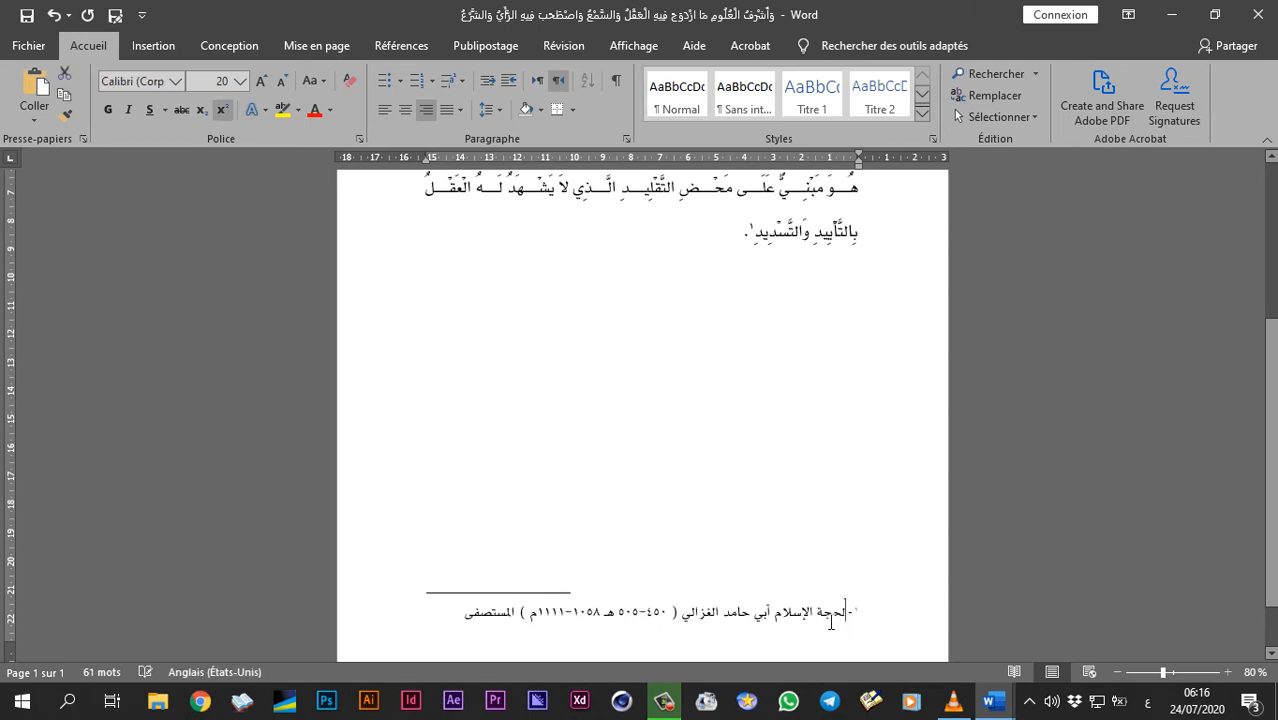
Select the whole re-created footnote line and enlarge its number, dash and text to size 20.
{"action": "triple_click", "coordinate": [840, 622]}
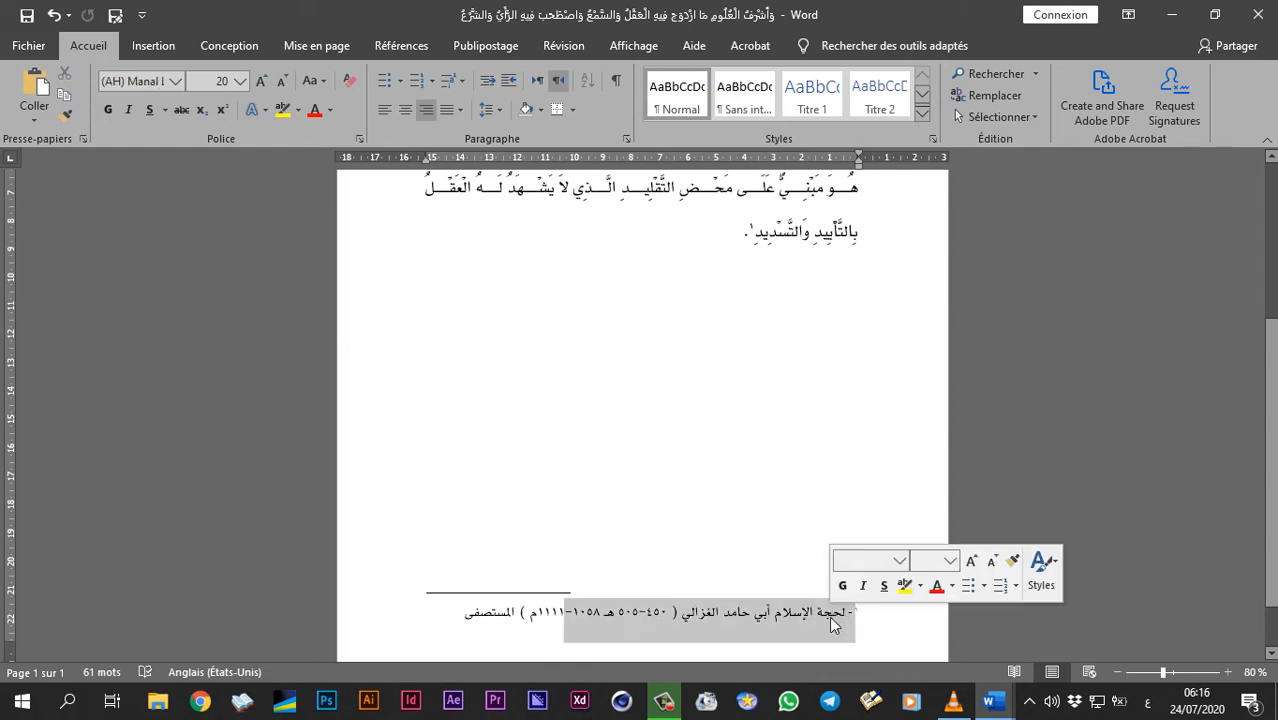
{"action": "left_click", "coordinate": [241, 81]}
{"action": "left_click", "coordinate": [204, 242]}
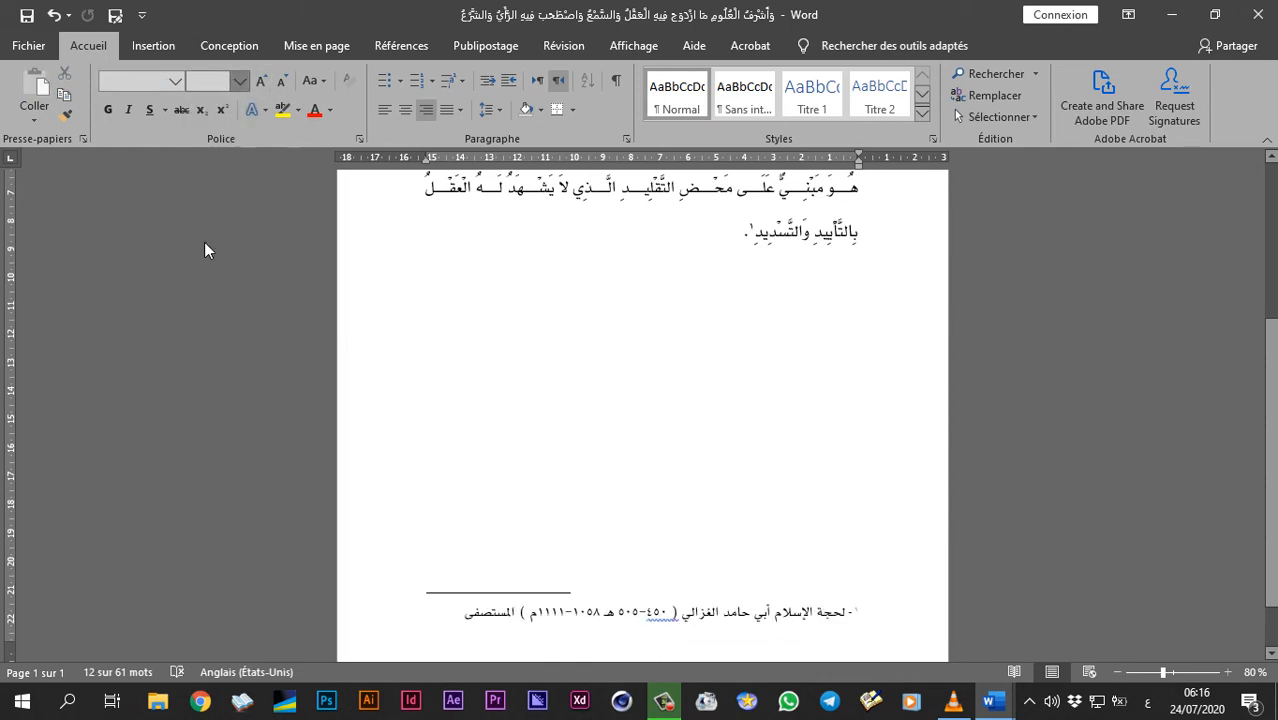
{"action": "key", "text": "ctrl+z"}
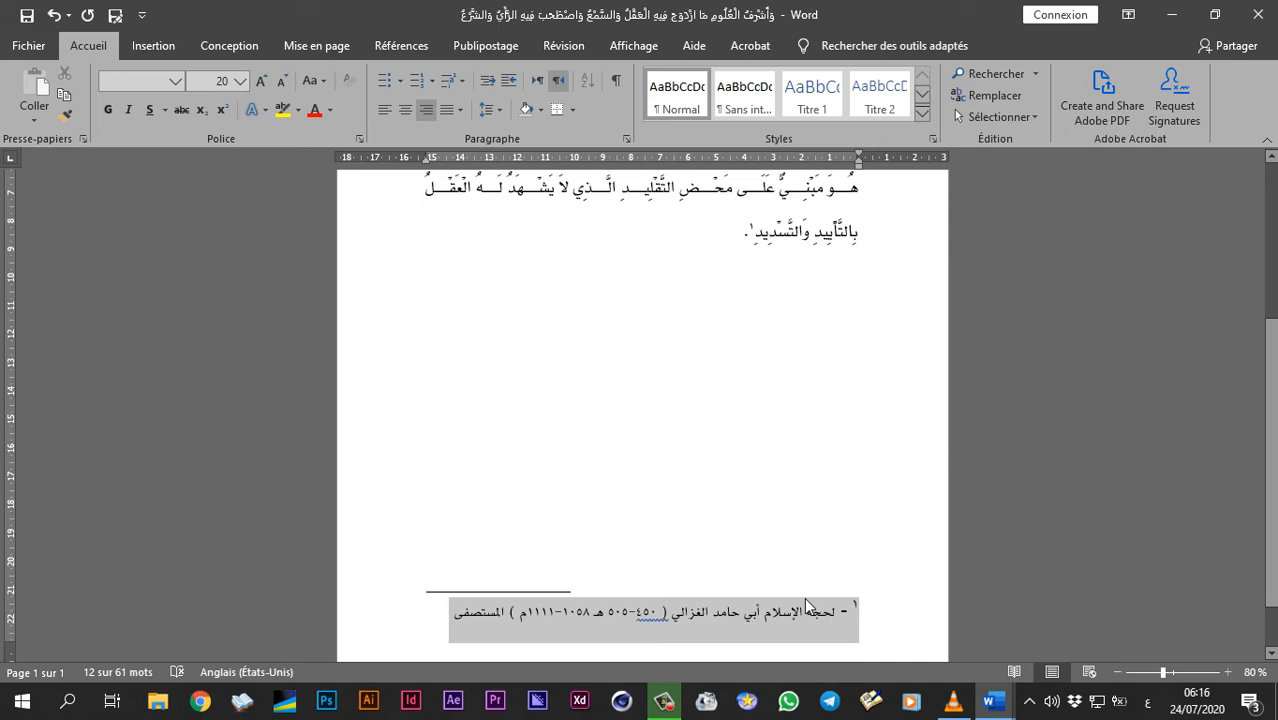
{"action": "left_click", "coordinate": [522, 598]}
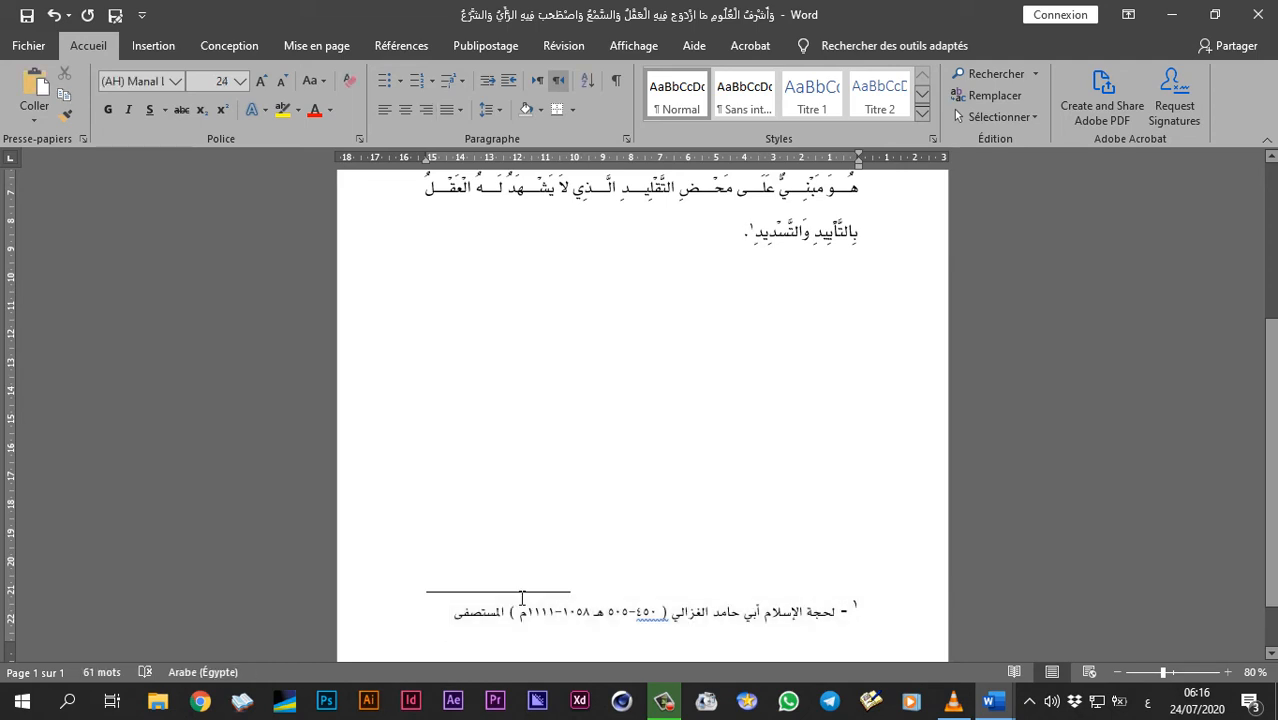
Switch the document to Outline view and show its footnotes for editing.
{"action": "left_click", "coordinate": [622, 46]}
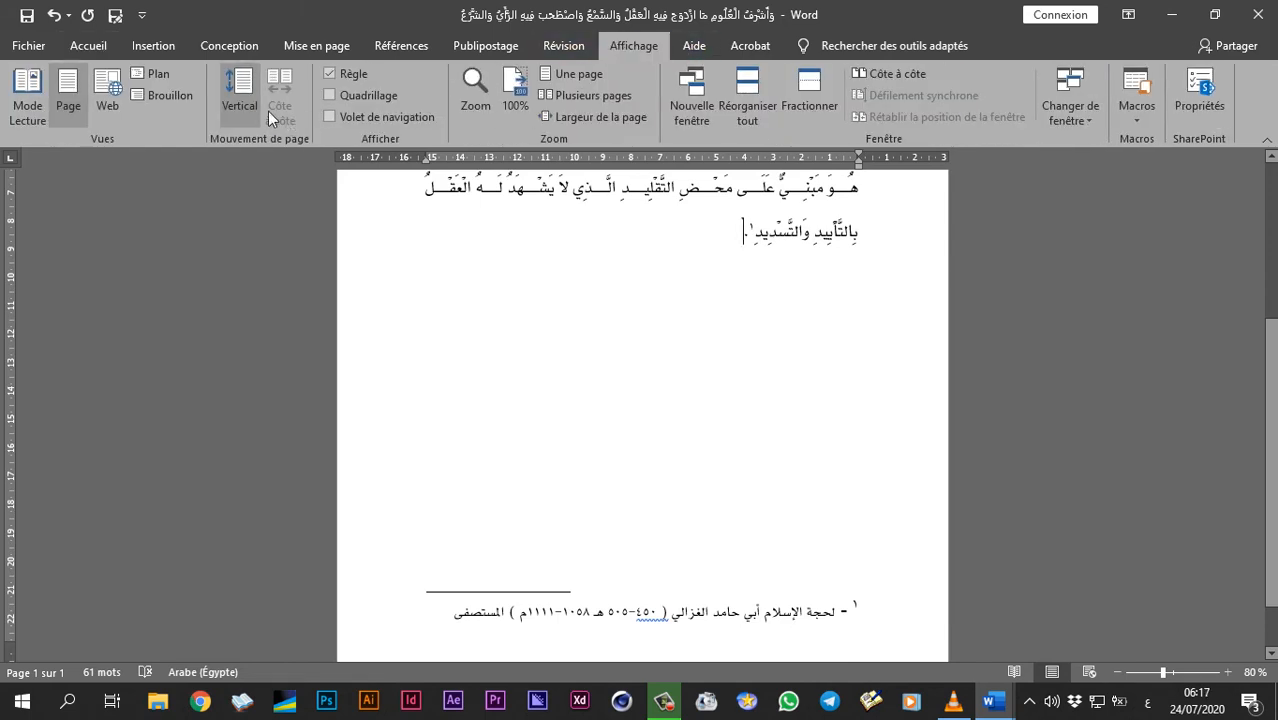
{"action": "left_click", "coordinate": [152, 80]}
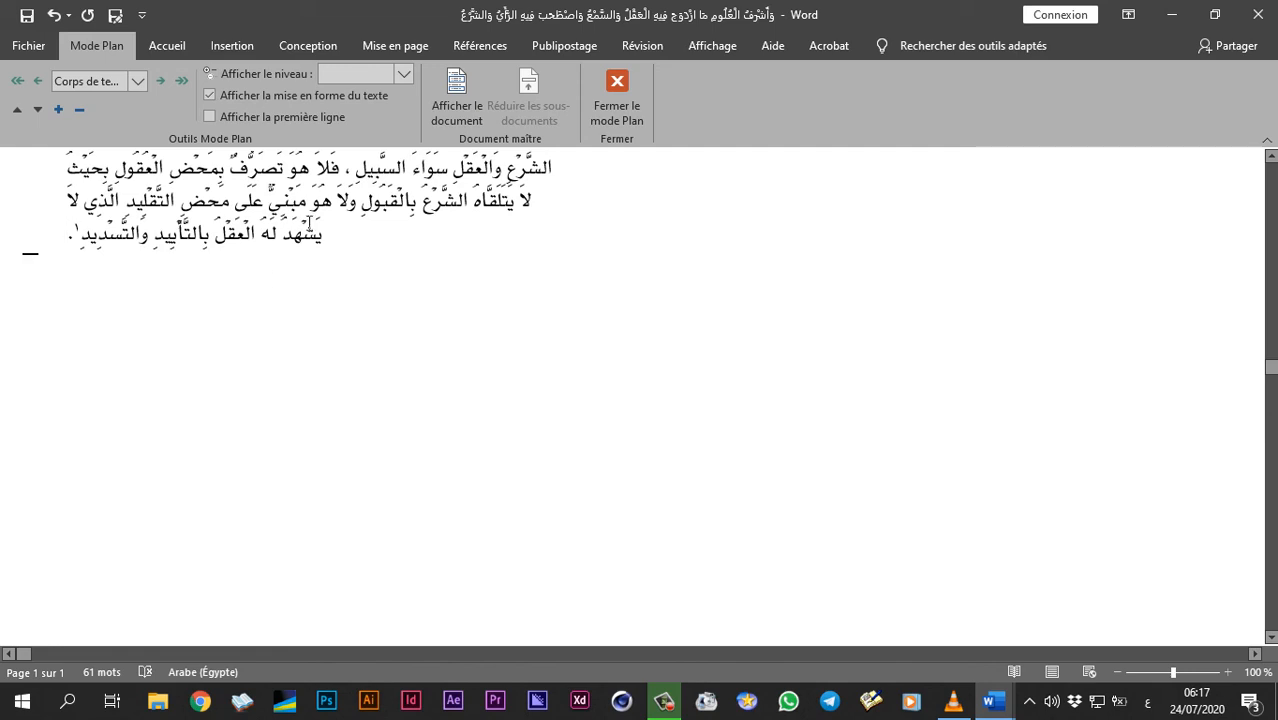
{"action": "left_click", "coordinate": [481, 48]}
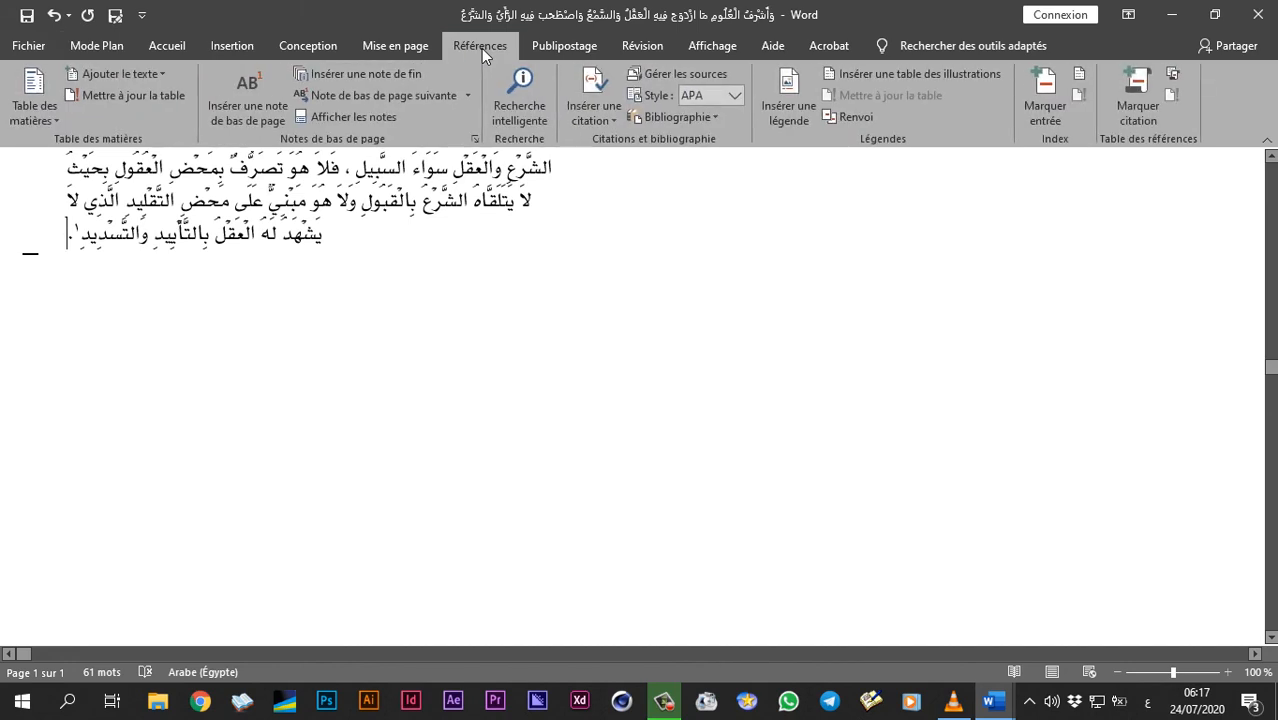
{"action": "left_click", "coordinate": [355, 117]}
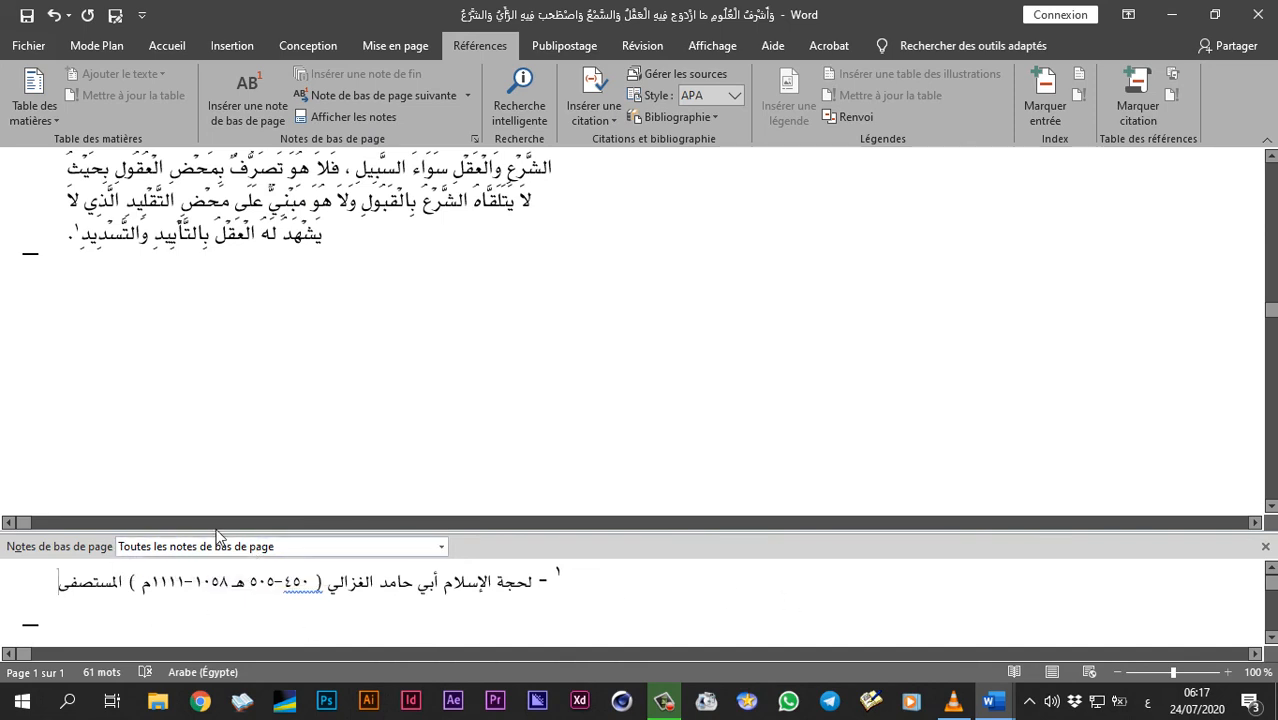
Display the footnote separator (Séparateur de note de bas de page) and set its text direction to right-to-left.
{"action": "left_click", "coordinate": [441, 547]}
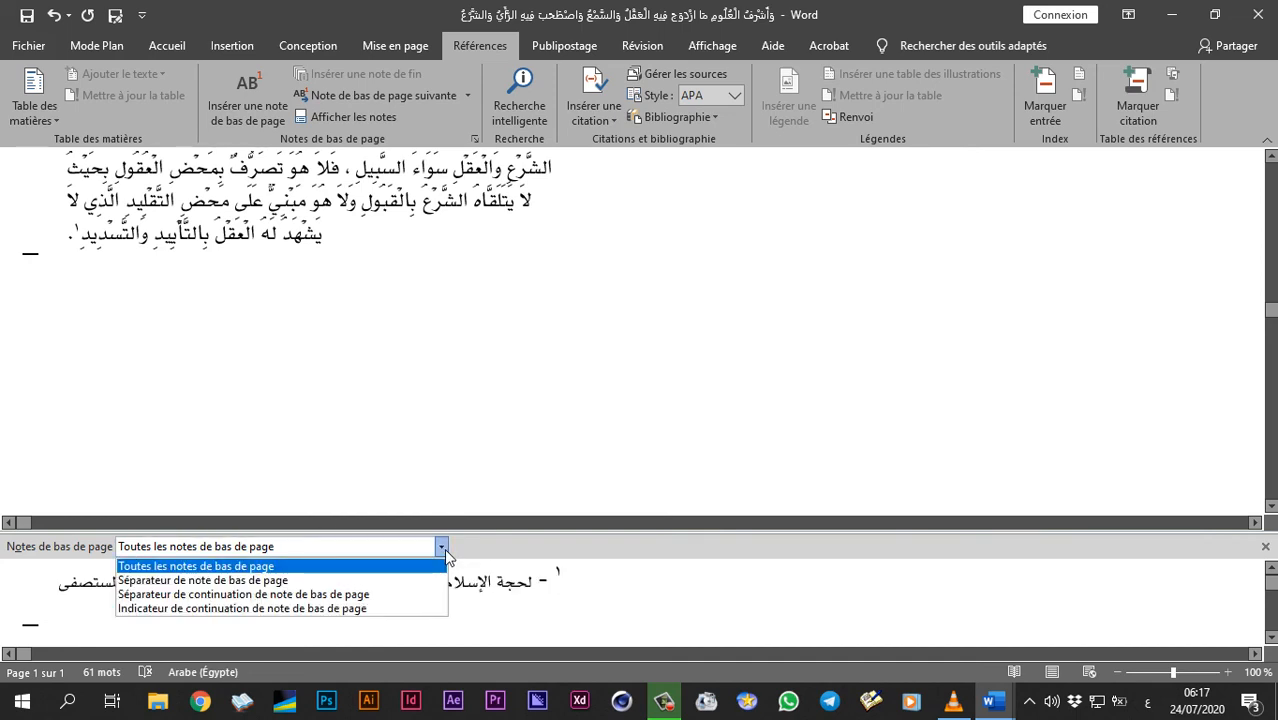
{"action": "left_click", "coordinate": [205, 582]}
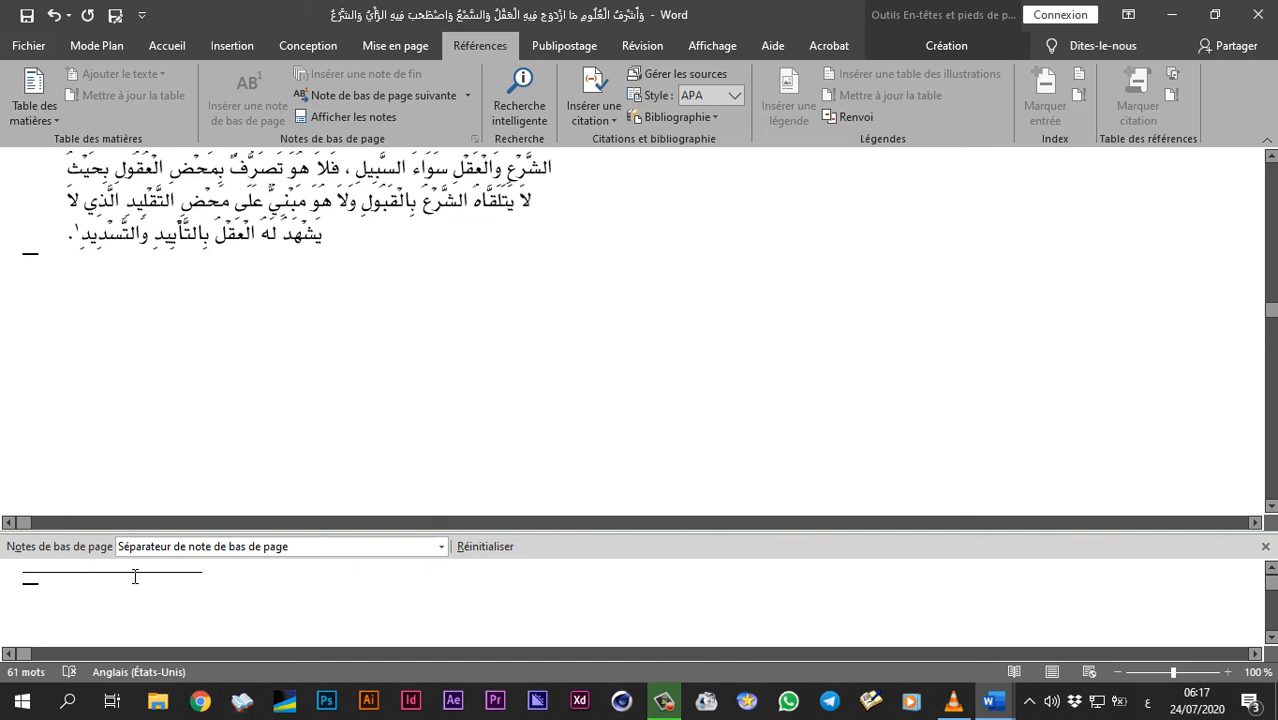
{"action": "left_click", "coordinate": [168, 47]}
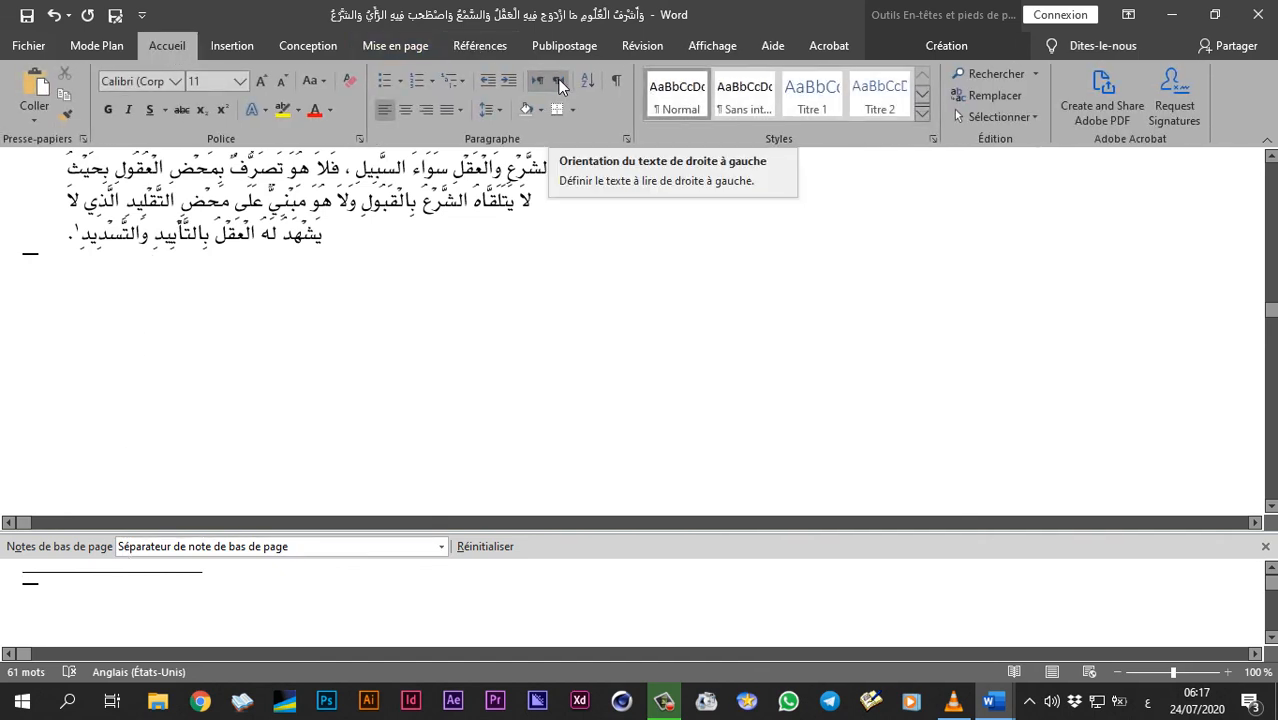
{"action": "left_click", "coordinate": [557, 86]}
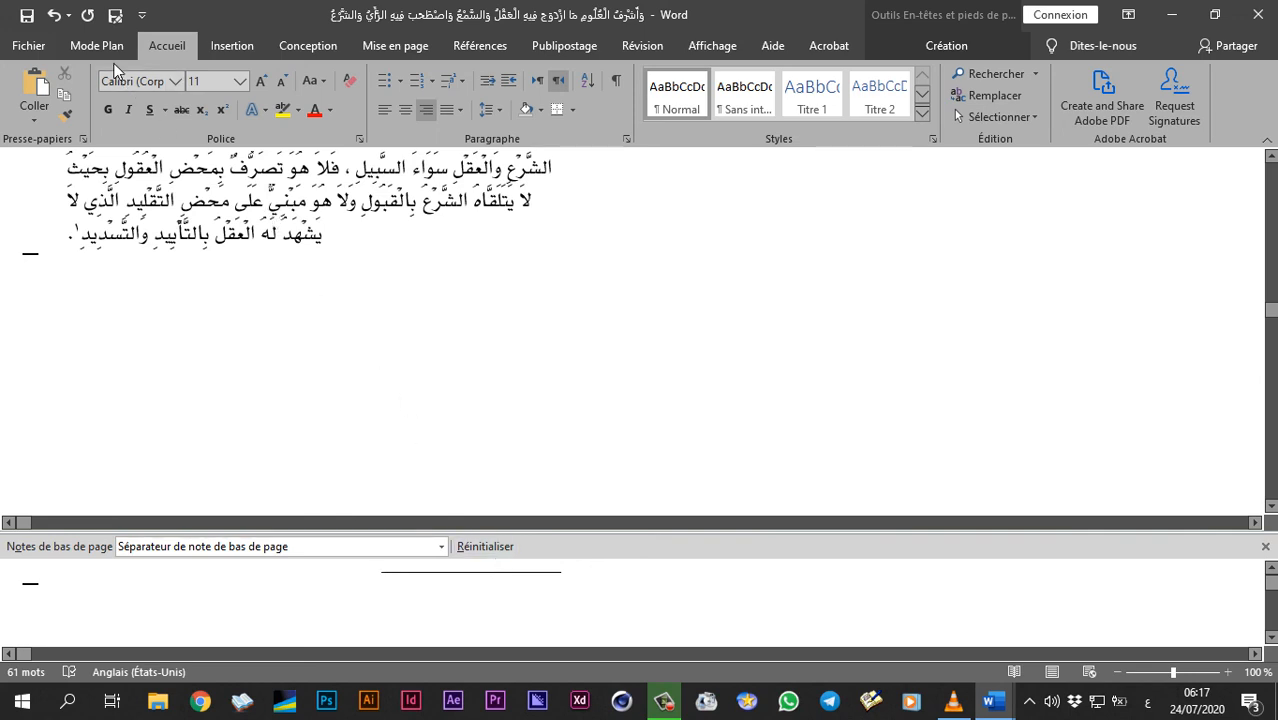
Return the document to Page view and check the separator line above the footnote.
{"action": "left_click", "coordinate": [705, 52]}
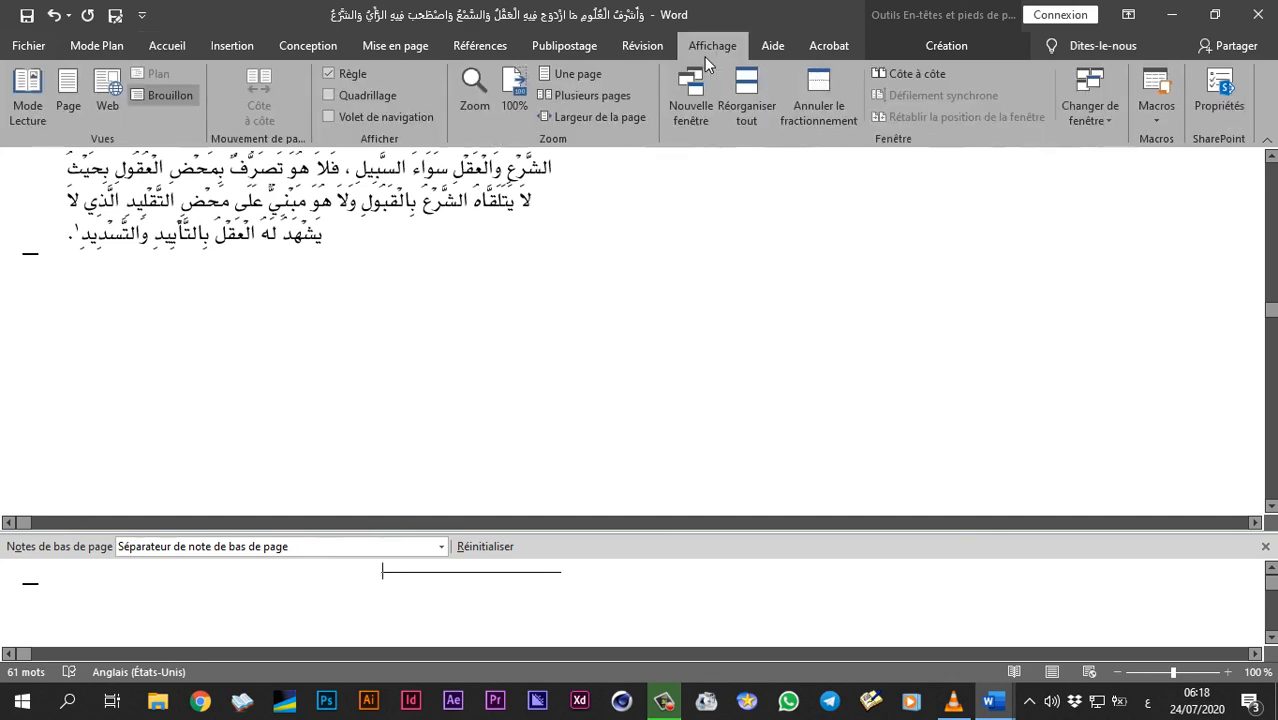
{"action": "left_click", "coordinate": [68, 90]}
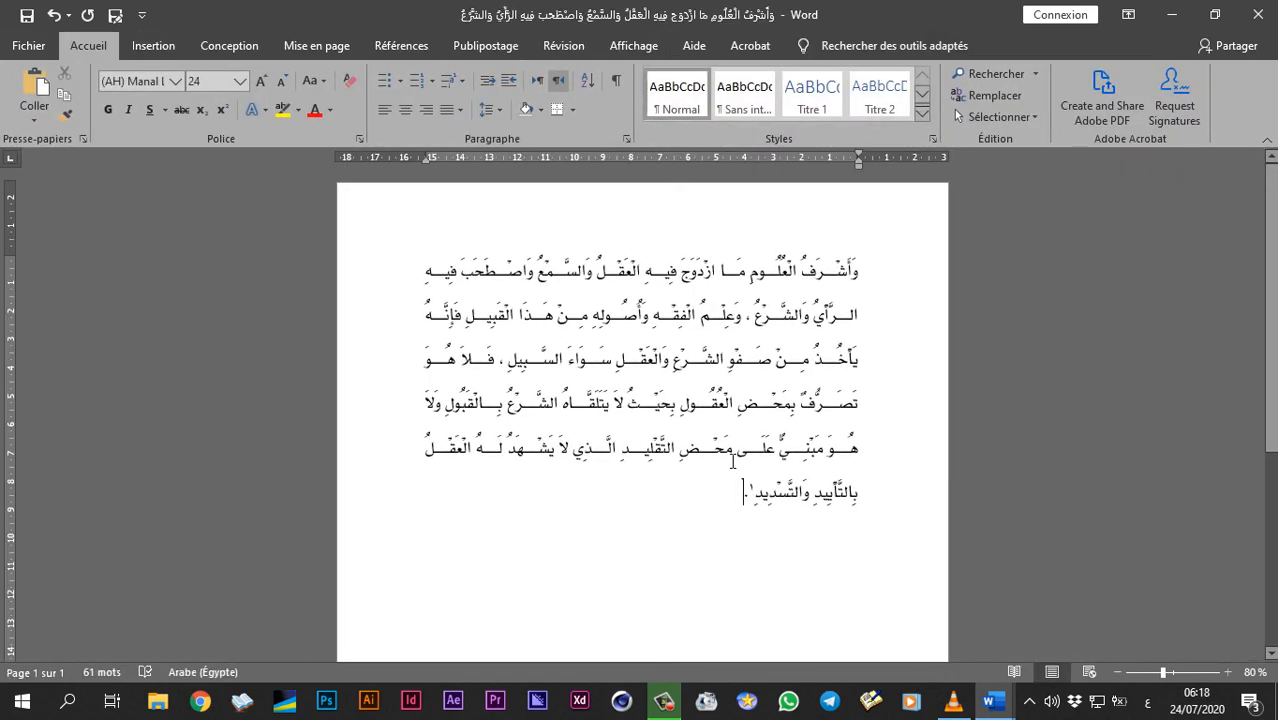
{"action": "scroll", "coordinate": [742, 459], "scroll_direction": "down", "scroll_amount": 3}
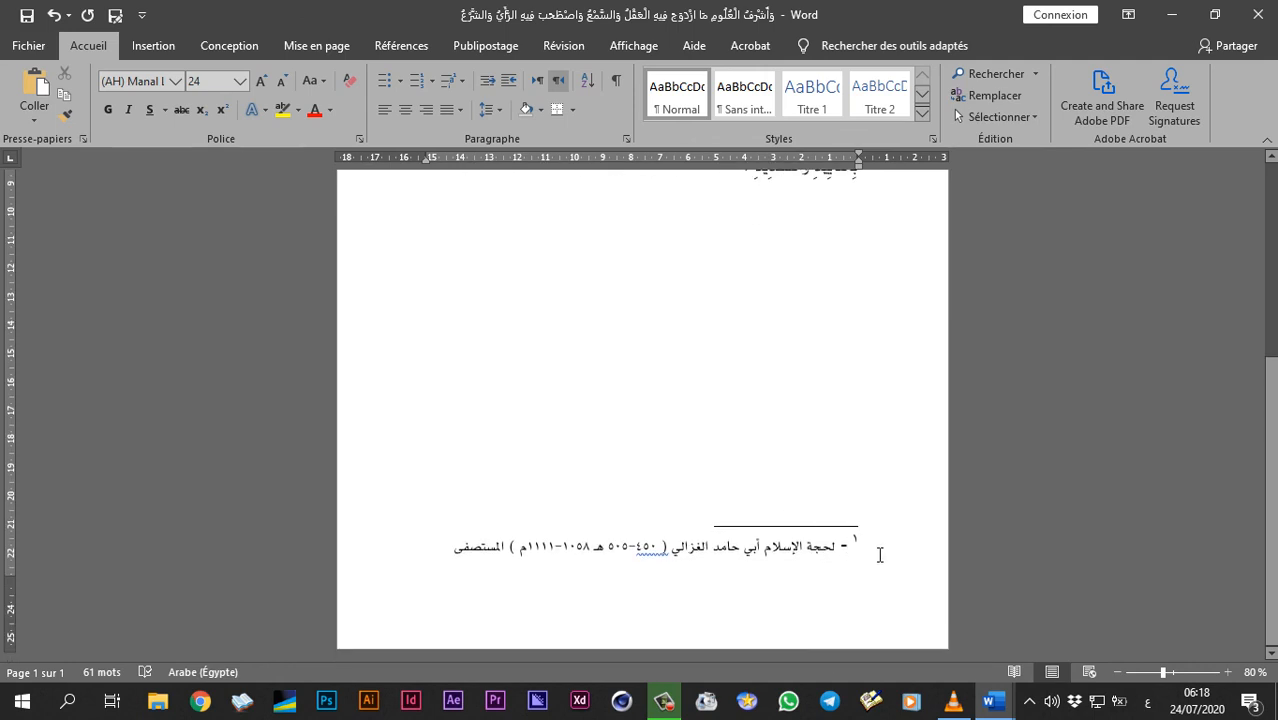